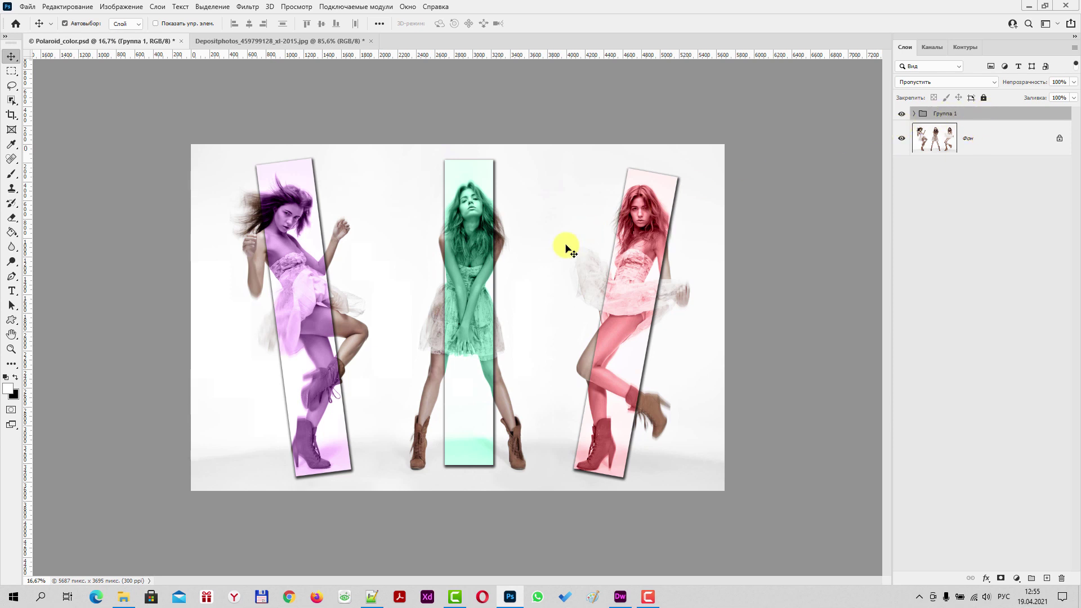
# Step: Delete the 'Группа 1' group of tinted strips, leaving only the background photo
pyautogui.moveTo(964, 113); pyautogui.dragTo(1040, 533)
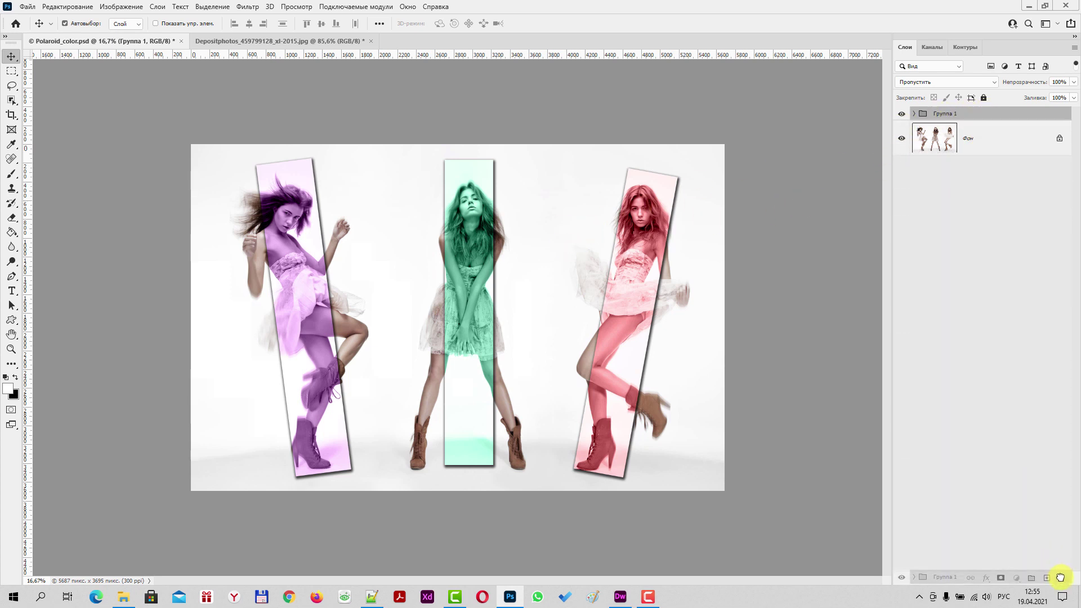
pyautogui.moveTo(1040, 533); pyautogui.dragTo(1061, 578)
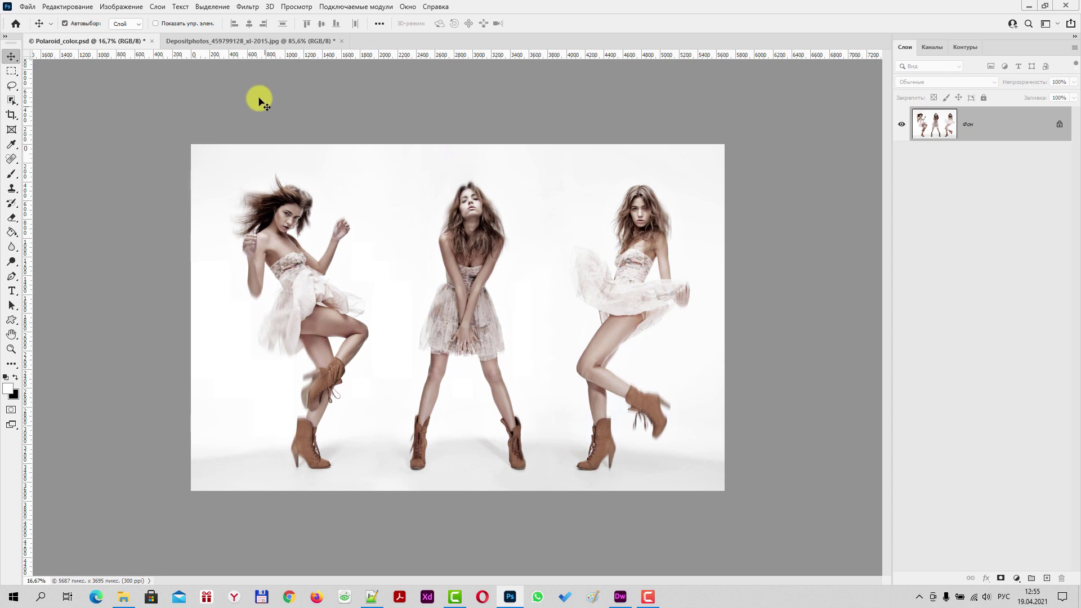
# Step: Switch to the Depositphotos_459799128_xl-2015.jpg vegetables document
pyautogui.click(250, 42)
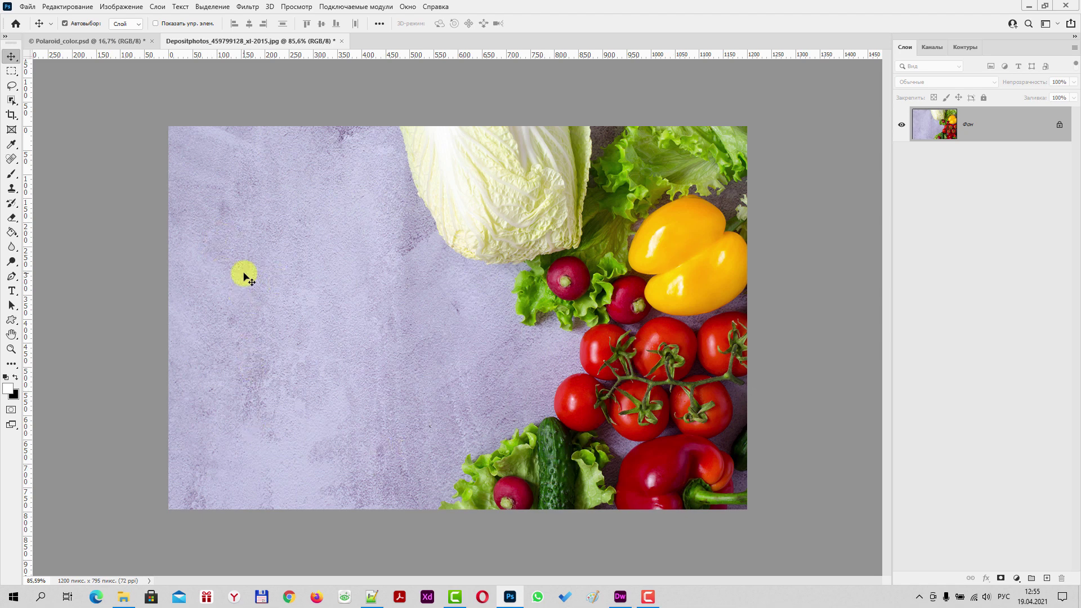
# Step: Bring up the Image menu to browse its Adjustments commands
pyautogui.click(126, 10)
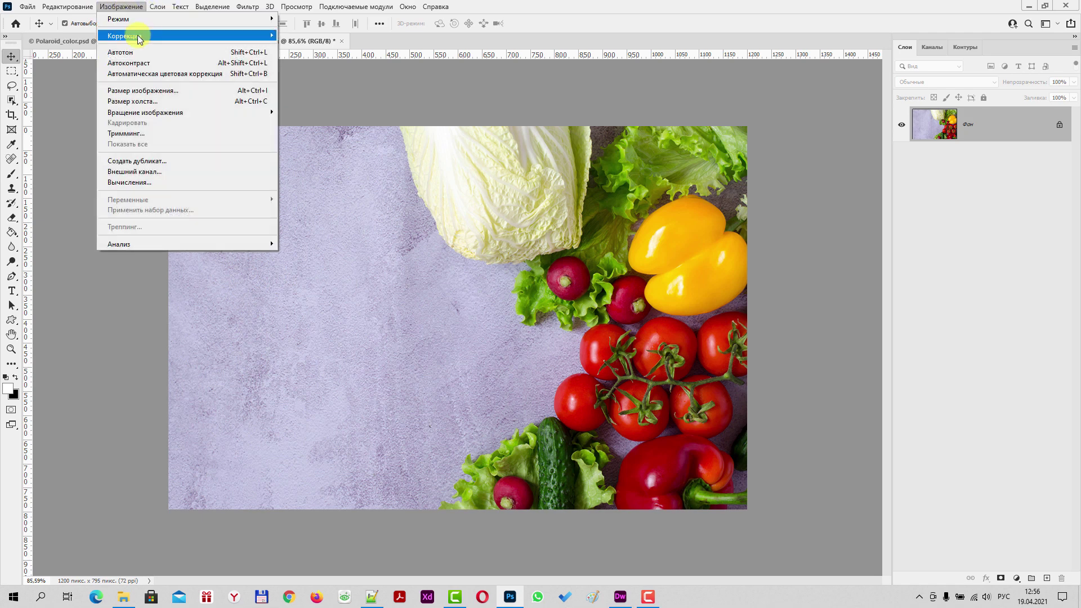
pyautogui.moveTo(123, 36)
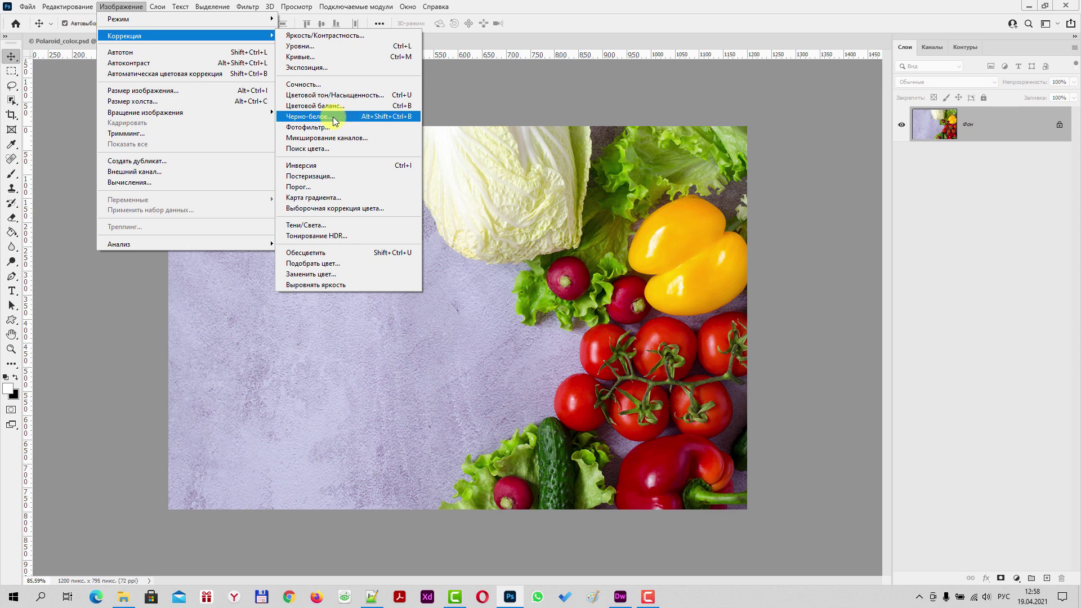
# Step: Start a Black & White adjustment with default values and move its dialog aside
pyautogui.click(332, 116)
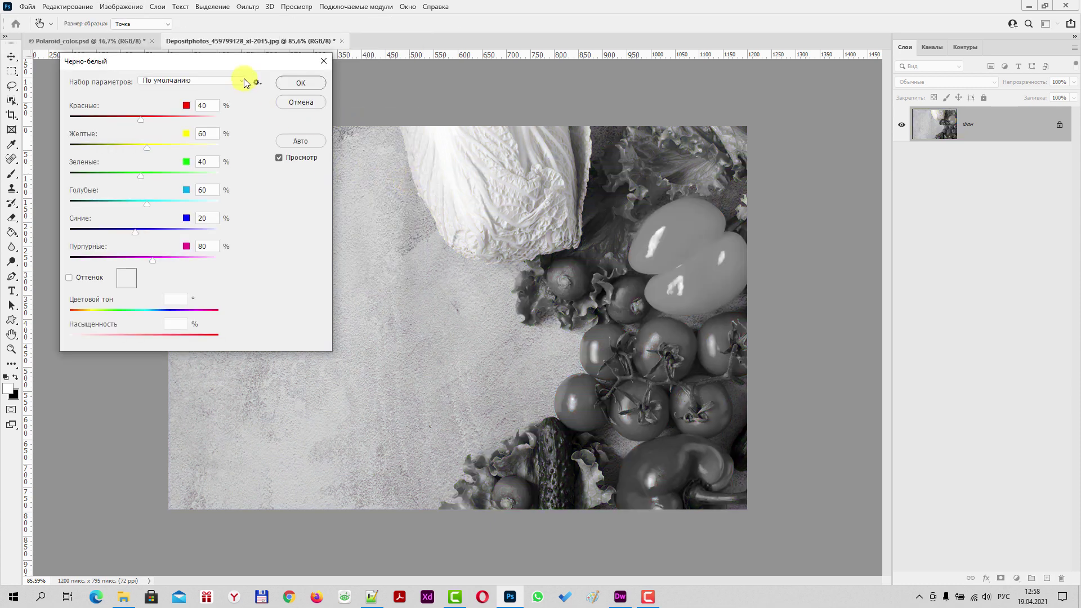
pyautogui.moveTo(208, 67)
pyautogui.mouseDown()
pyautogui.moveTo(311, 61)
pyautogui.moveTo(240, 54)
pyautogui.mouseUp()
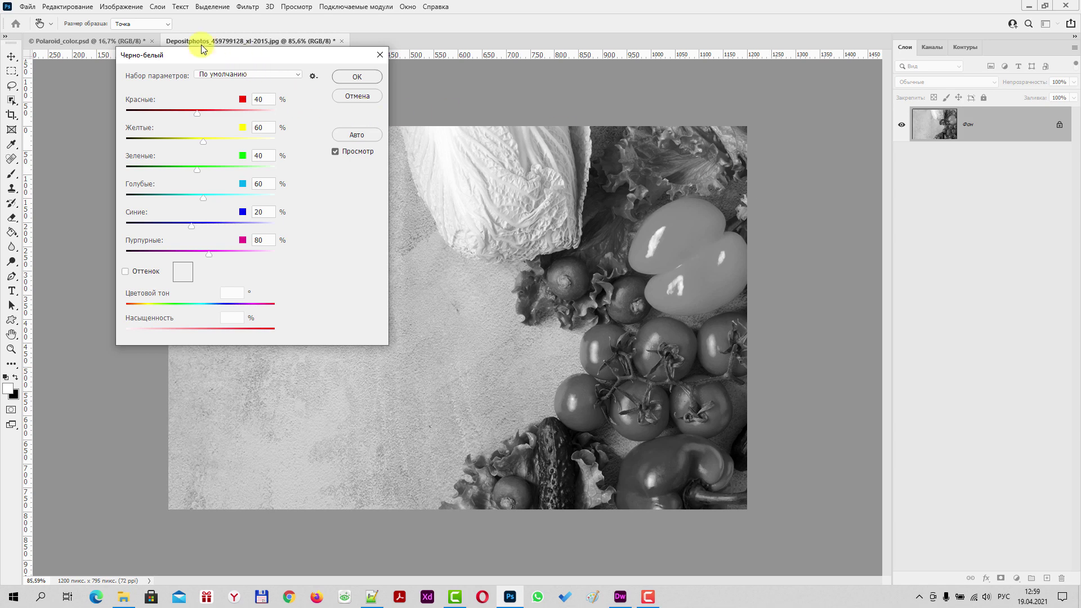
pyautogui.moveTo(243, 52); pyautogui.dragTo(197, 44)
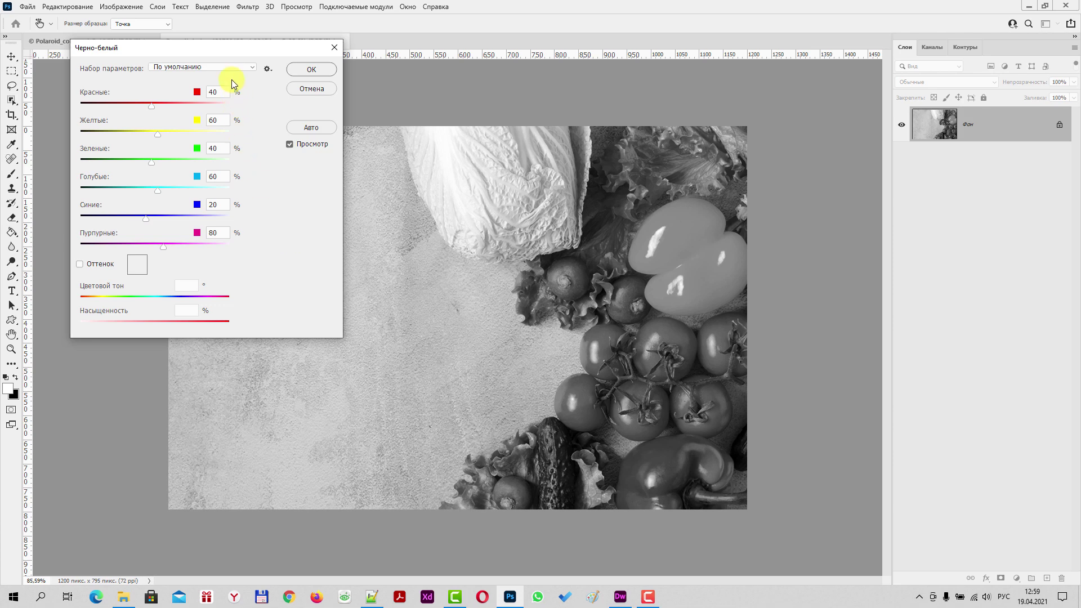
pyautogui.moveTo(225, 47); pyautogui.dragTo(245, 48)
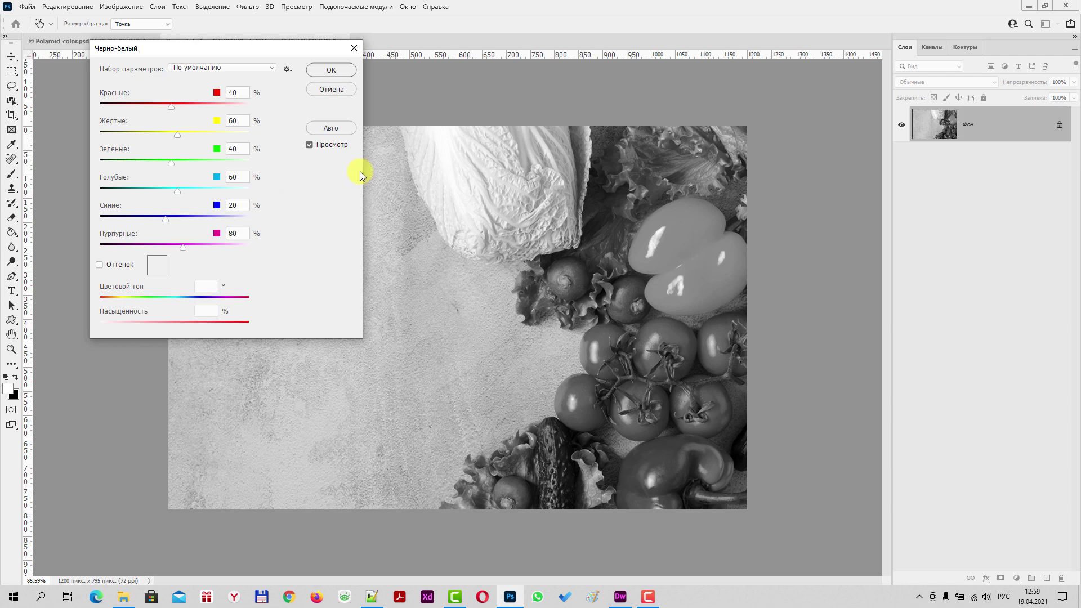
pyautogui.moveTo(268, 50); pyautogui.dragTo(246, 47)
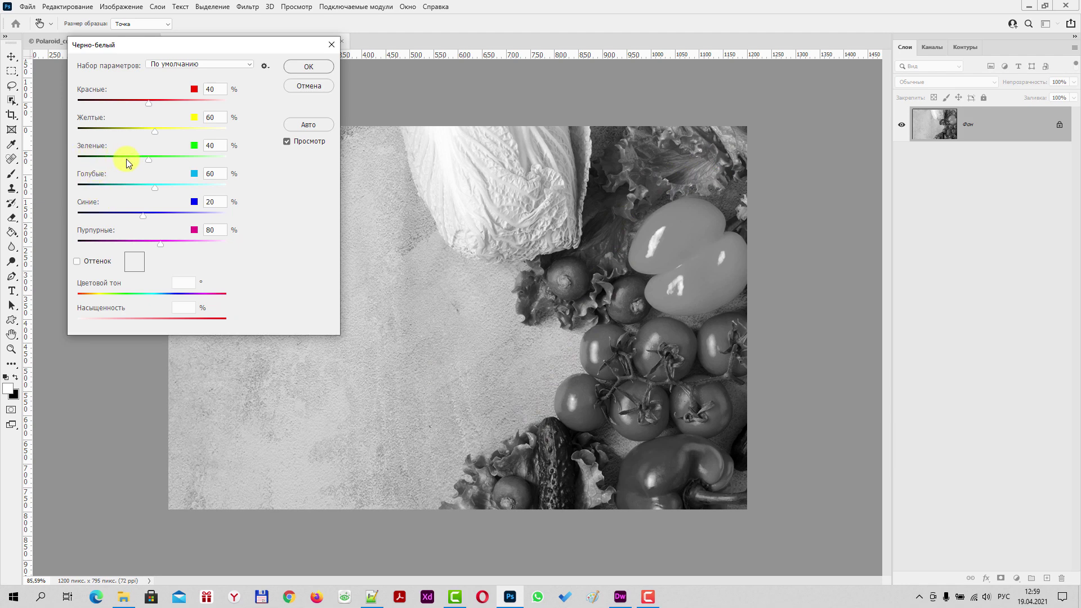
# Step: Set the Black & White mix to Reds 126, Yellows 62 and Greens 187
pyautogui.moveTo(148, 158)
pyautogui.mouseDown()
pyautogui.moveTo(221, 164)
pyautogui.moveTo(113, 159)
pyautogui.moveTo(161, 164)
pyautogui.mouseUp()
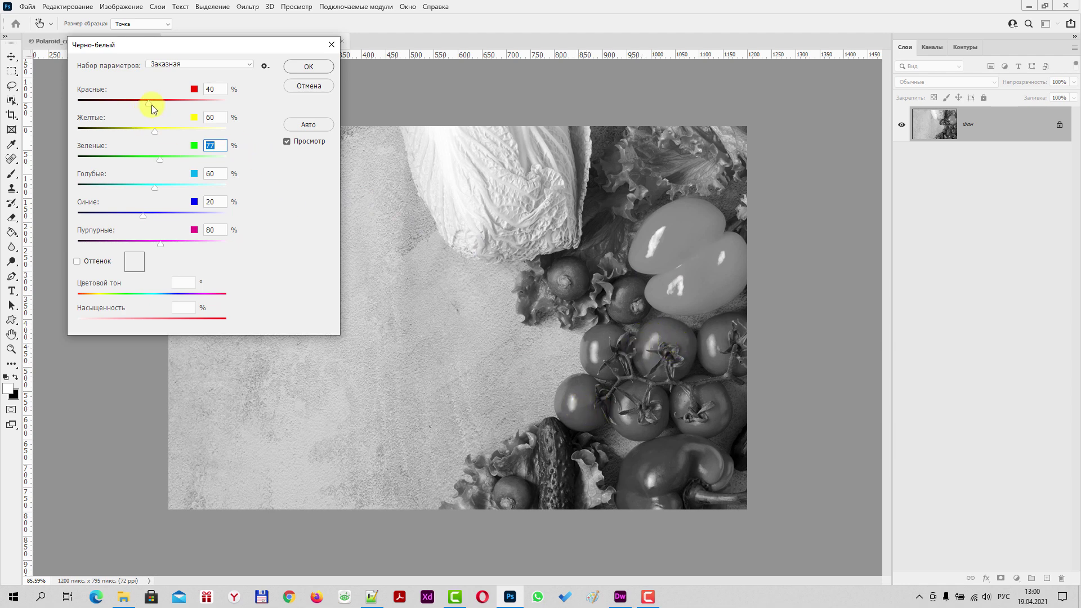
pyautogui.moveTo(149, 107); pyautogui.dragTo(170, 103)
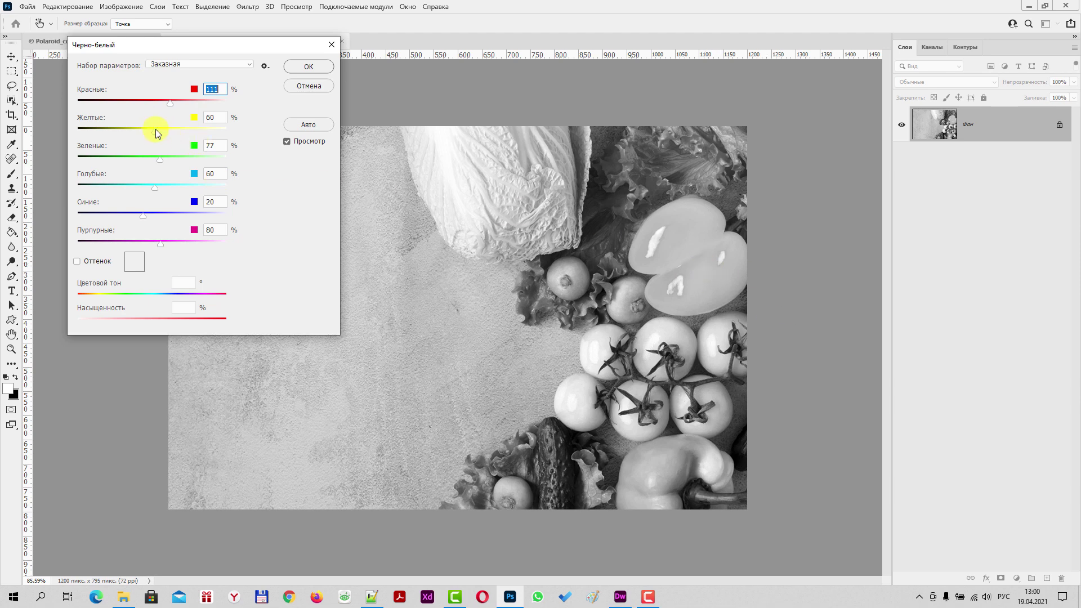
pyautogui.moveTo(155, 130)
pyautogui.mouseDown()
pyautogui.moveTo(139, 132)
pyautogui.moveTo(161, 103)
pyautogui.moveTo(146, 131)
pyautogui.moveTo(182, 163)
pyautogui.mouseUp()
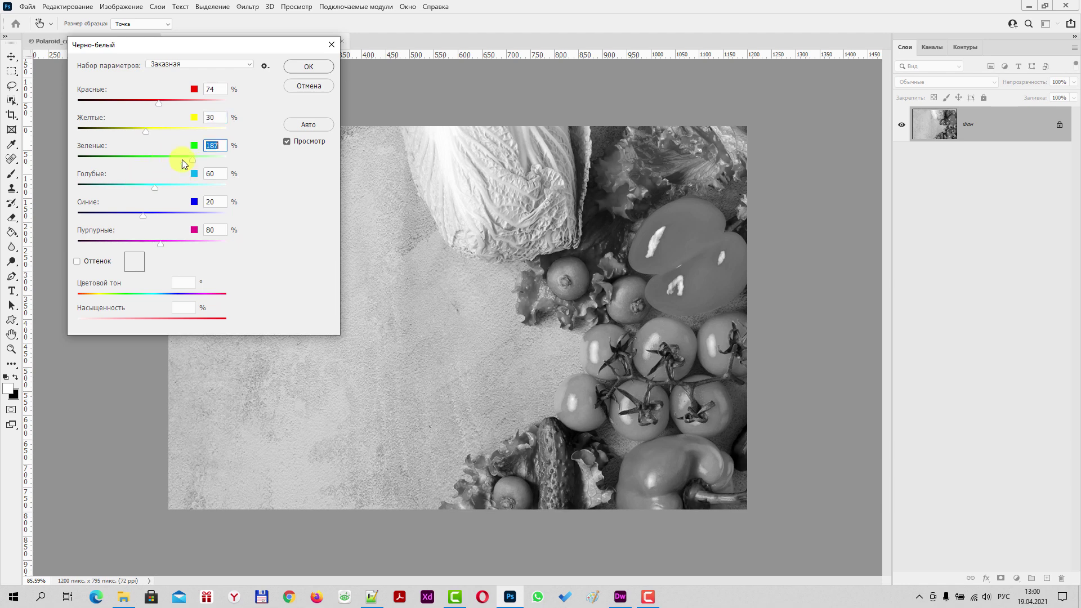
pyautogui.moveTo(148, 130)
pyautogui.mouseDown()
pyautogui.moveTo(138, 130)
pyautogui.moveTo(171, 105)
pyautogui.moveTo(156, 133)
pyautogui.mouseUp()
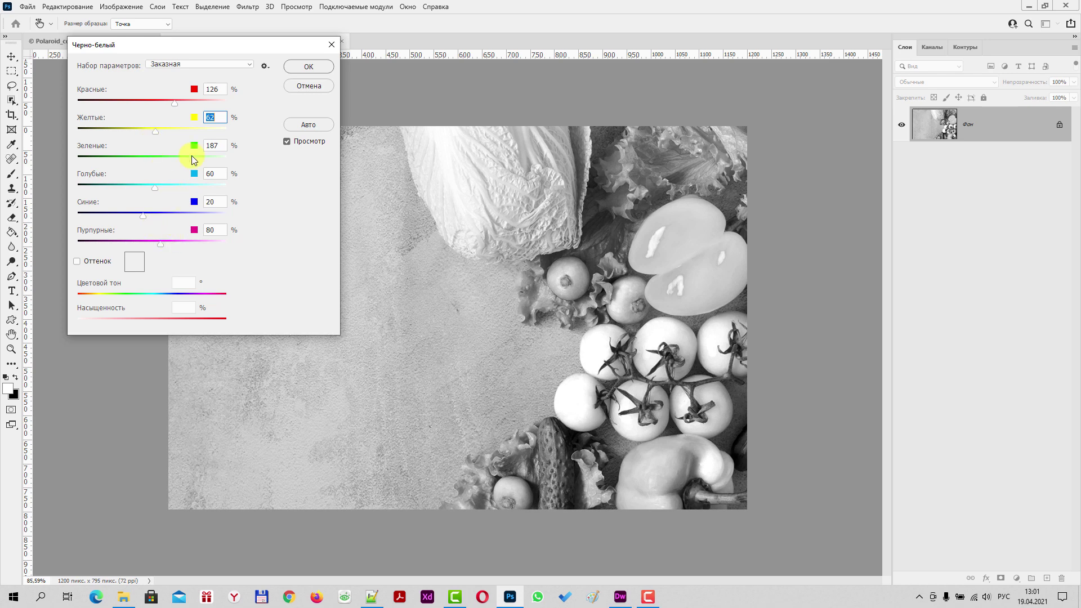
# Step: Compare the grayscale preview with the colour original and apply the Синий фильтр preset
pyautogui.click(287, 142)
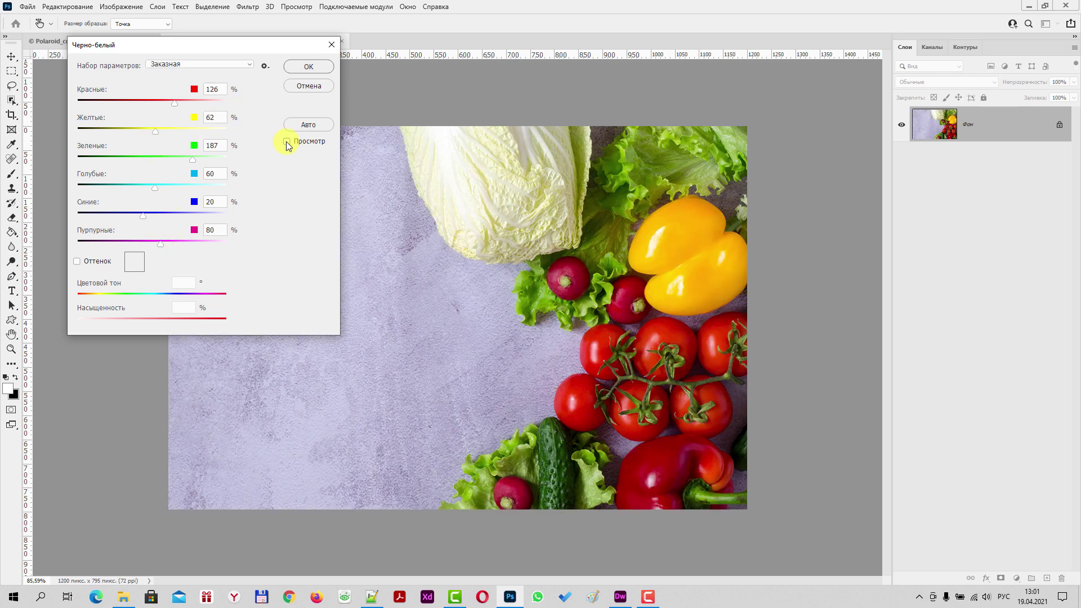
pyautogui.click(287, 141)
pyautogui.click(287, 141)
pyautogui.click(287, 142)
pyautogui.click(287, 141)
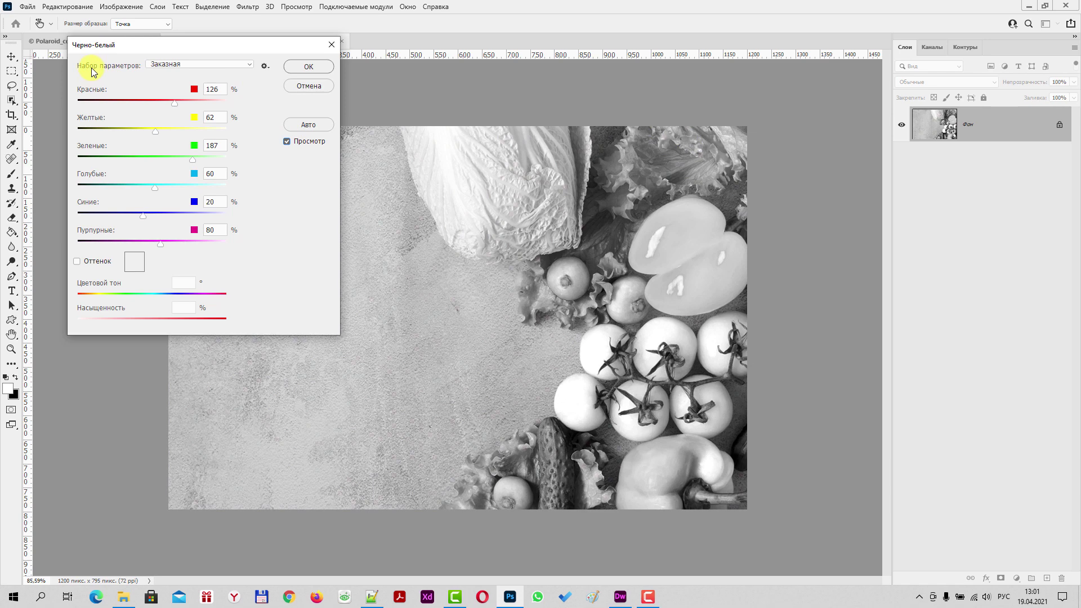
pyautogui.click(251, 65)
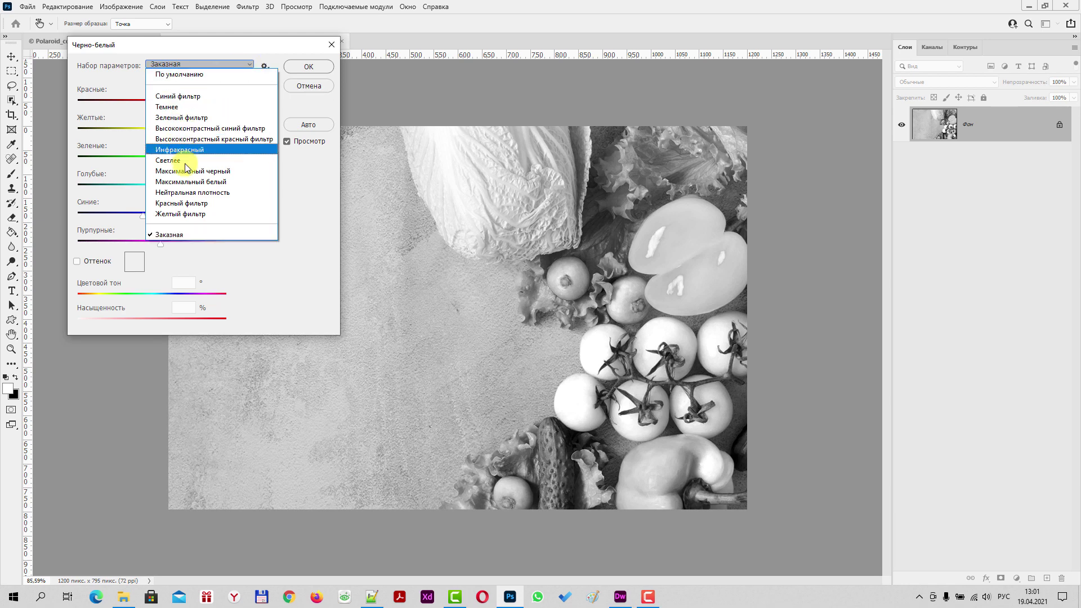
pyautogui.click(192, 96)
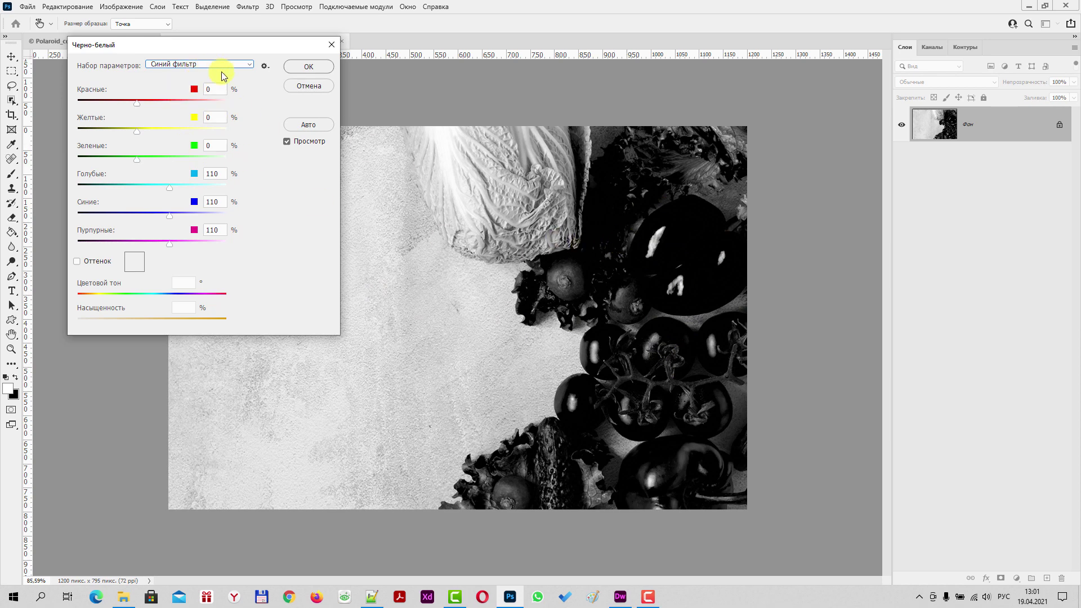
# Step: Customise the mix to Cyans 91%, Blues 58%, Magentas 75% and lift the Reds
pyautogui.moveTo(169, 188); pyautogui.dragTo(164, 187)
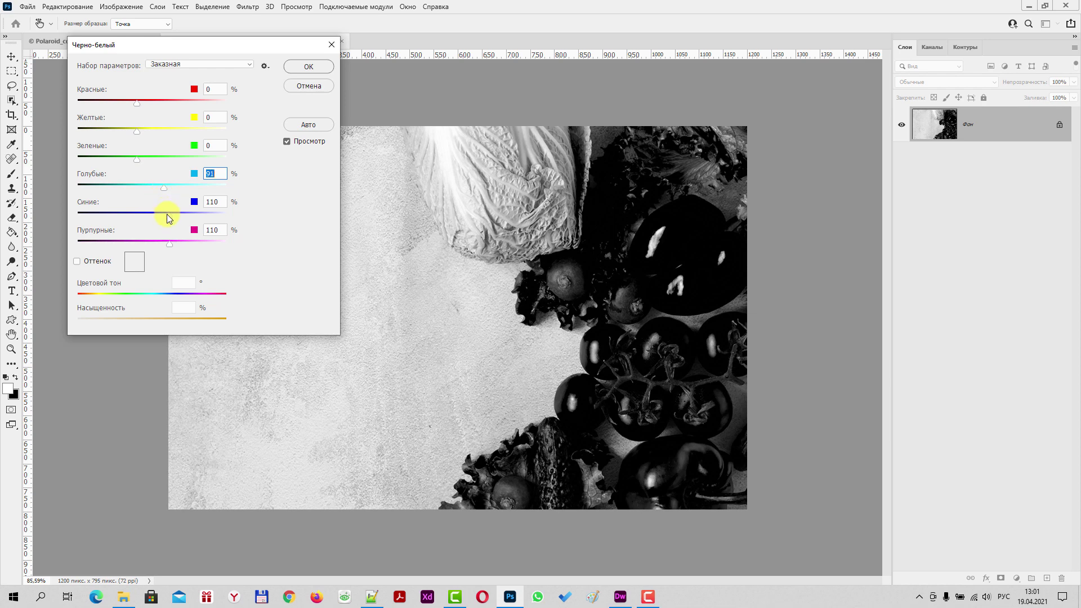
pyautogui.moveTo(167, 215); pyautogui.dragTo(129, 215)
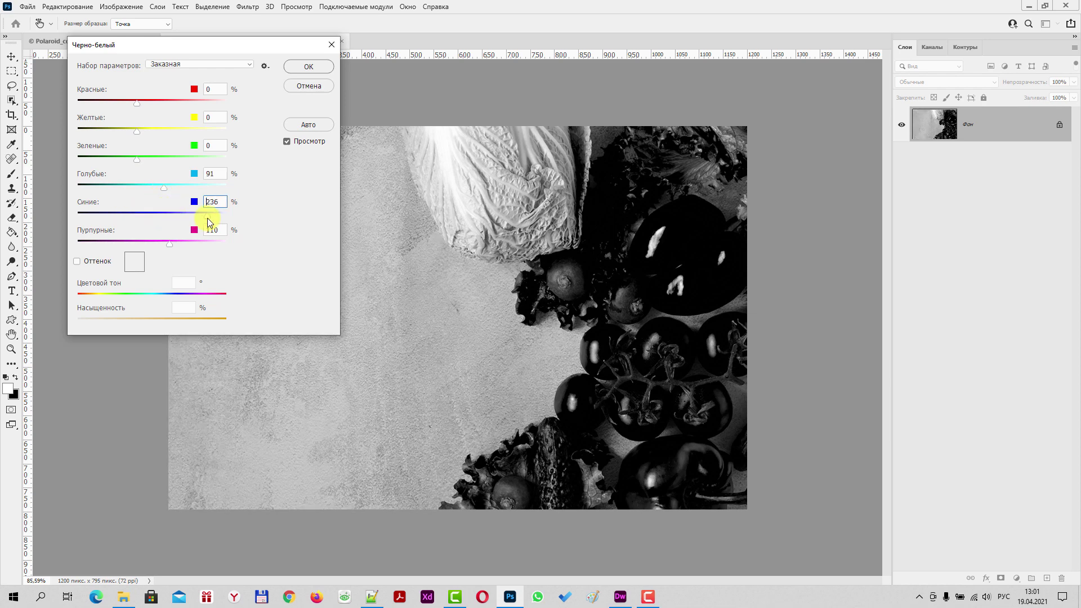
pyautogui.moveTo(151, 215); pyautogui.dragTo(159, 245)
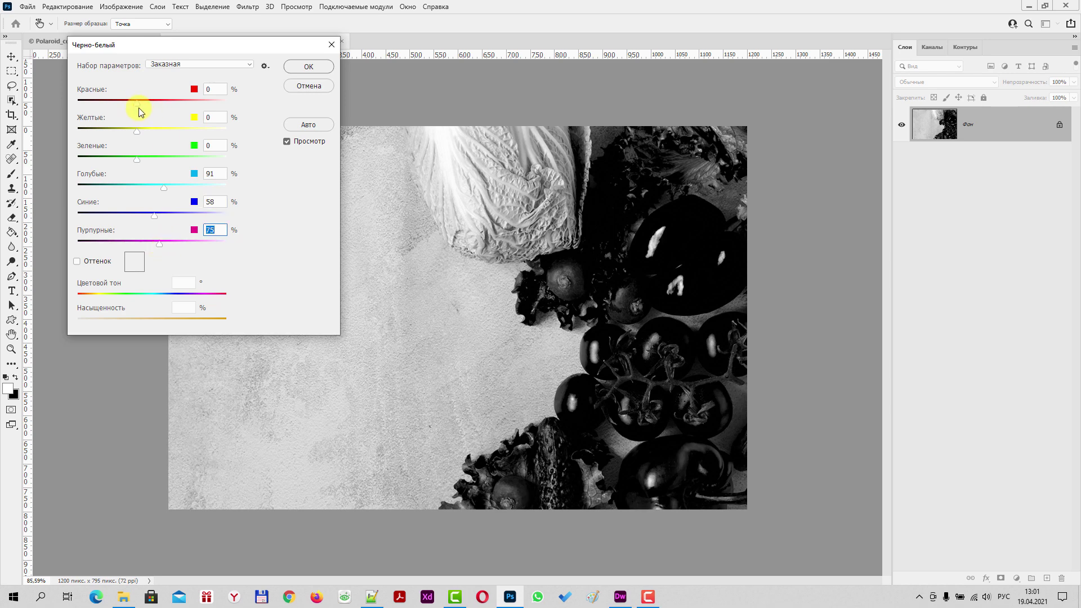
pyautogui.moveTo(150, 104); pyautogui.dragTo(149, 107)
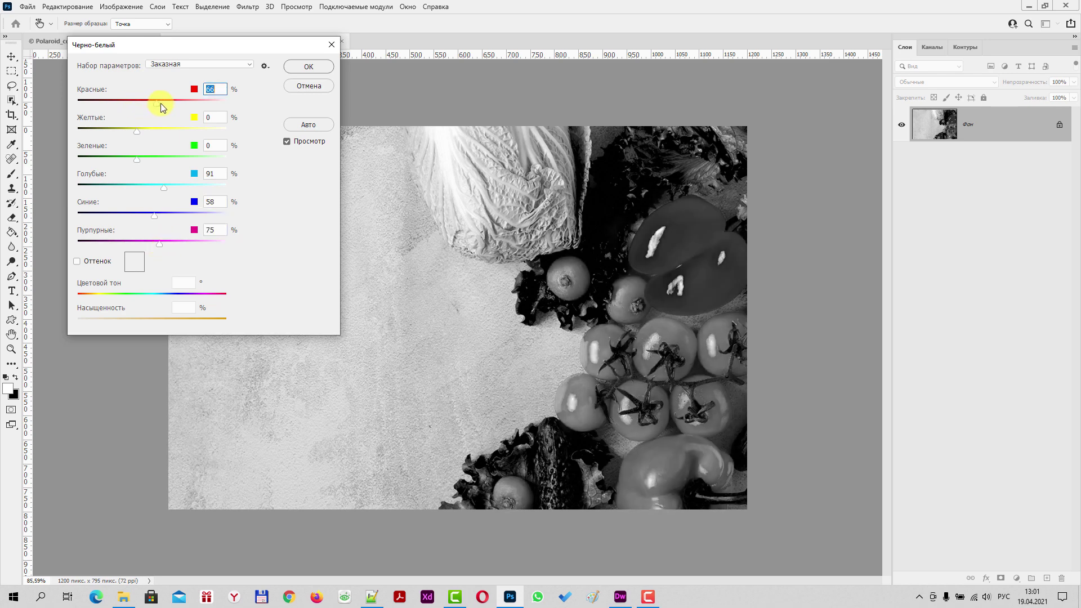
# Step: Try the darker, green filter, high-contrast blue, high-contrast red and Infrared presets
pyautogui.click(242, 65)
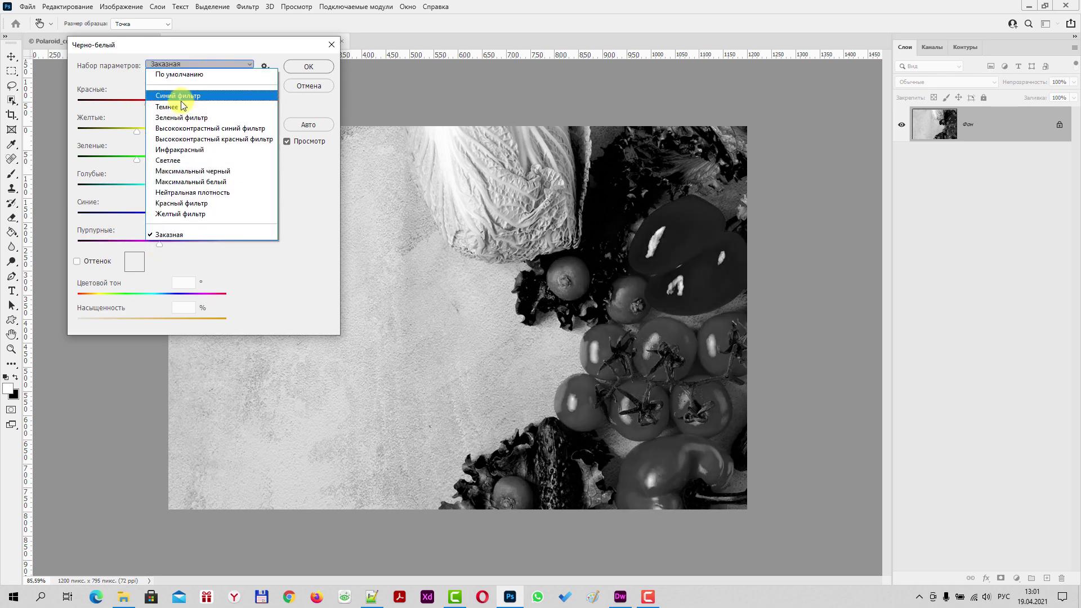
pyautogui.click(180, 105)
pyautogui.click(232, 65)
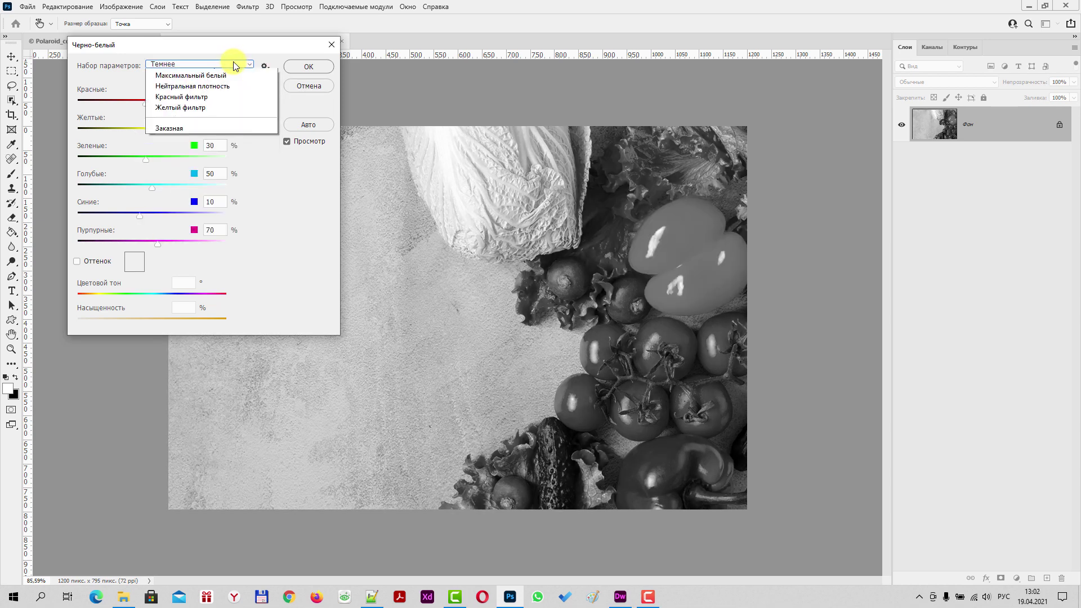
pyautogui.click(184, 117)
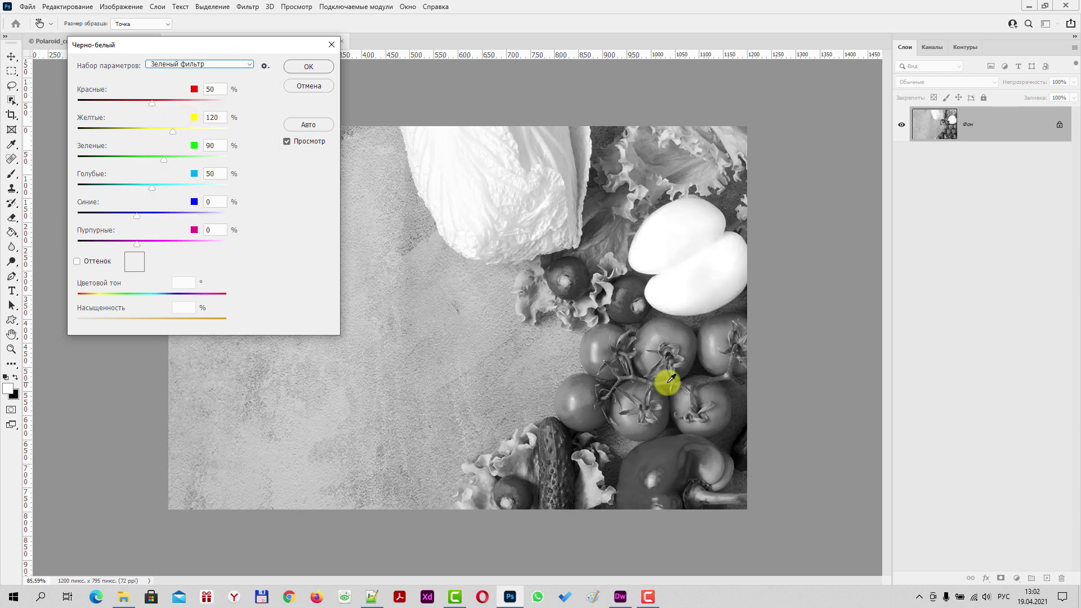
pyautogui.click(251, 66)
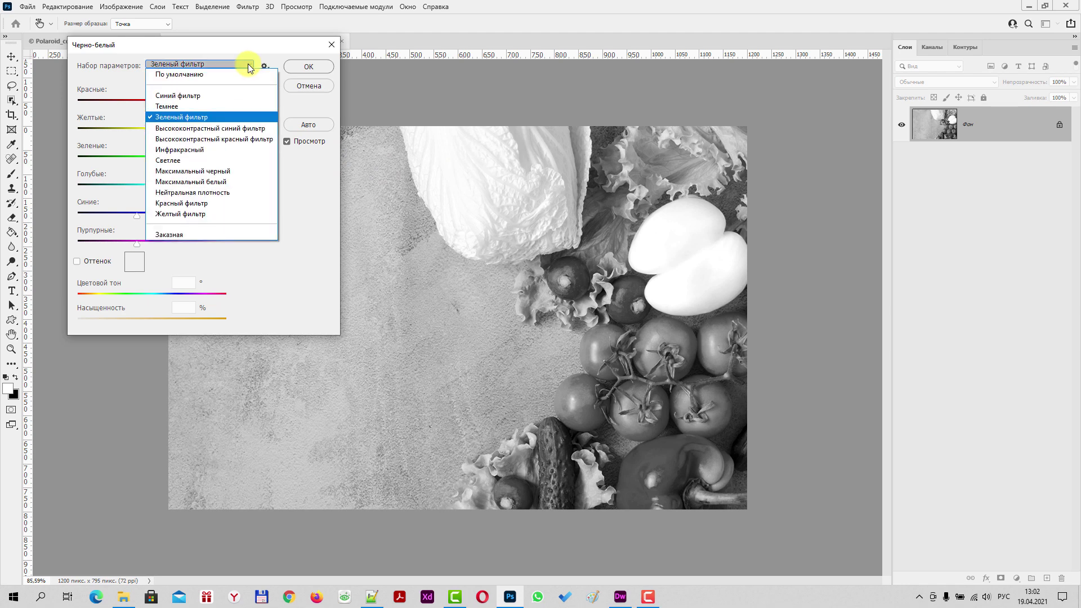
pyautogui.click(204, 127)
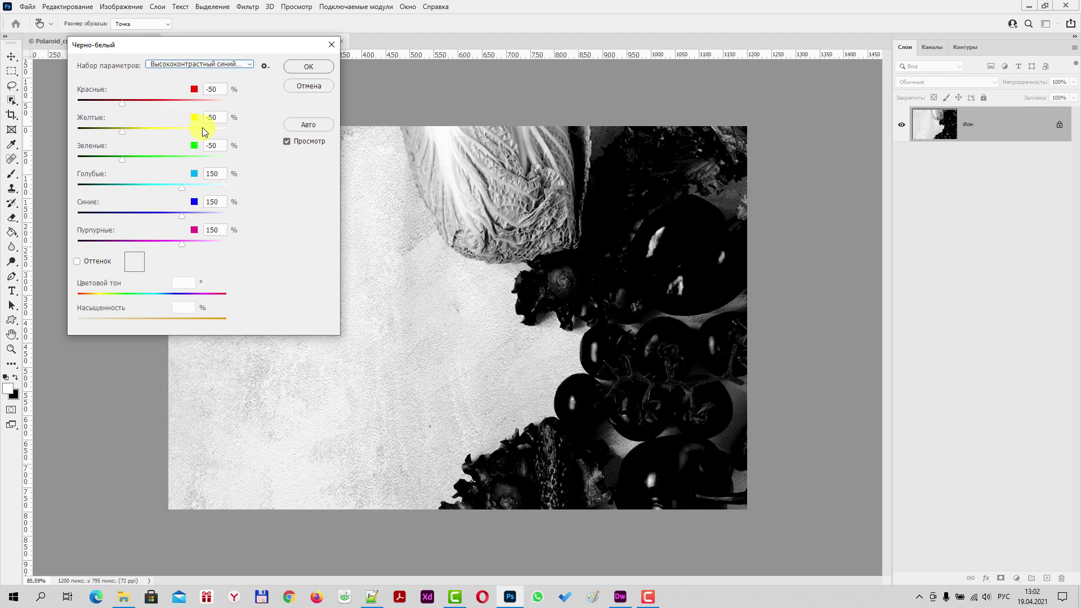
pyautogui.click(251, 66)
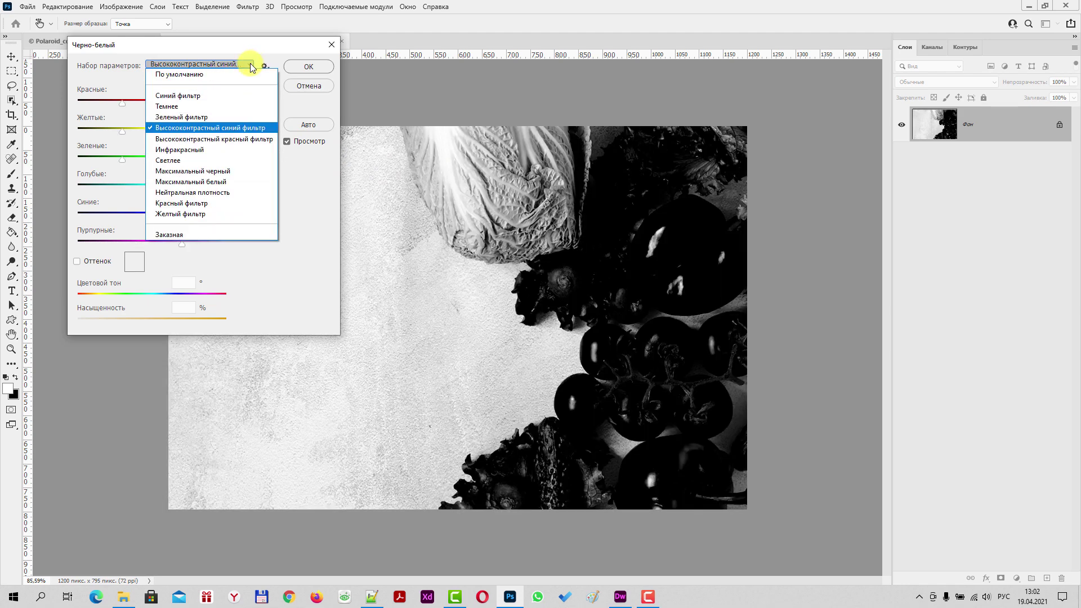
pyautogui.click(212, 139)
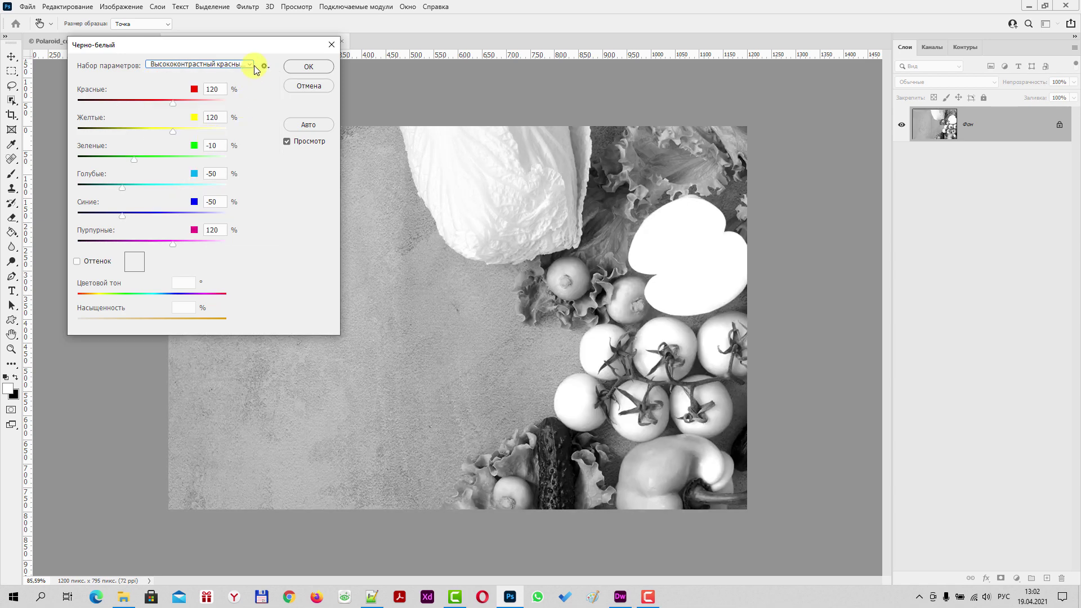
pyautogui.click(255, 66)
pyautogui.click(187, 148)
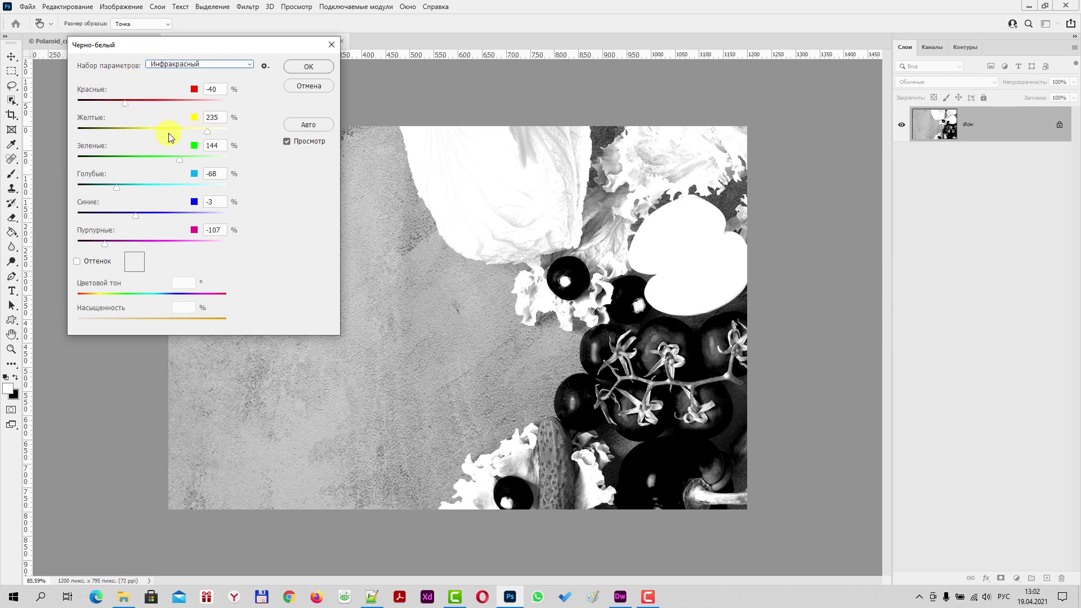
# Step: Nudge the yellow and red sliders, then return to the По умолчанию default mix
pyautogui.moveTo(204, 135); pyautogui.dragTo(164, 134)
pyautogui.moveTo(125, 103); pyautogui.dragTo(140, 105)
pyautogui.click(191, 64)
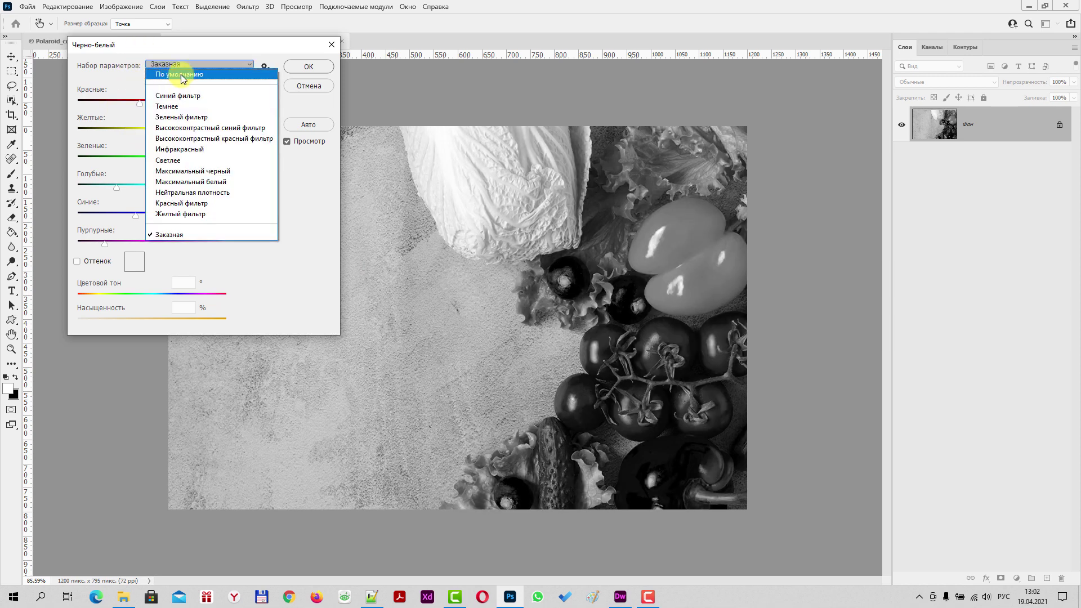
pyautogui.click(180, 75)
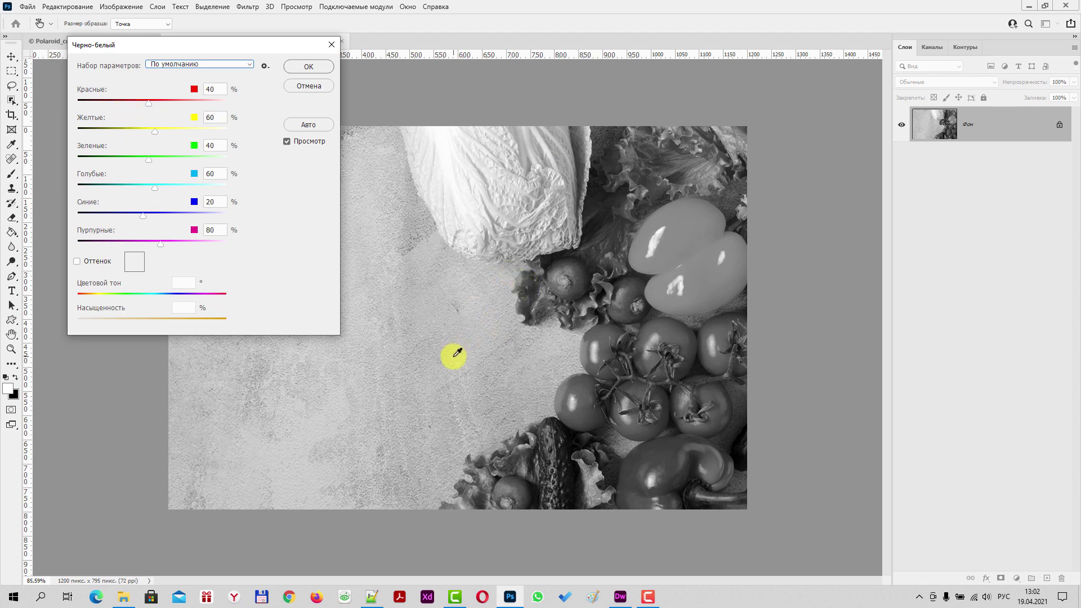
pyautogui.moveTo(189, 39); pyautogui.dragTo(201, 37)
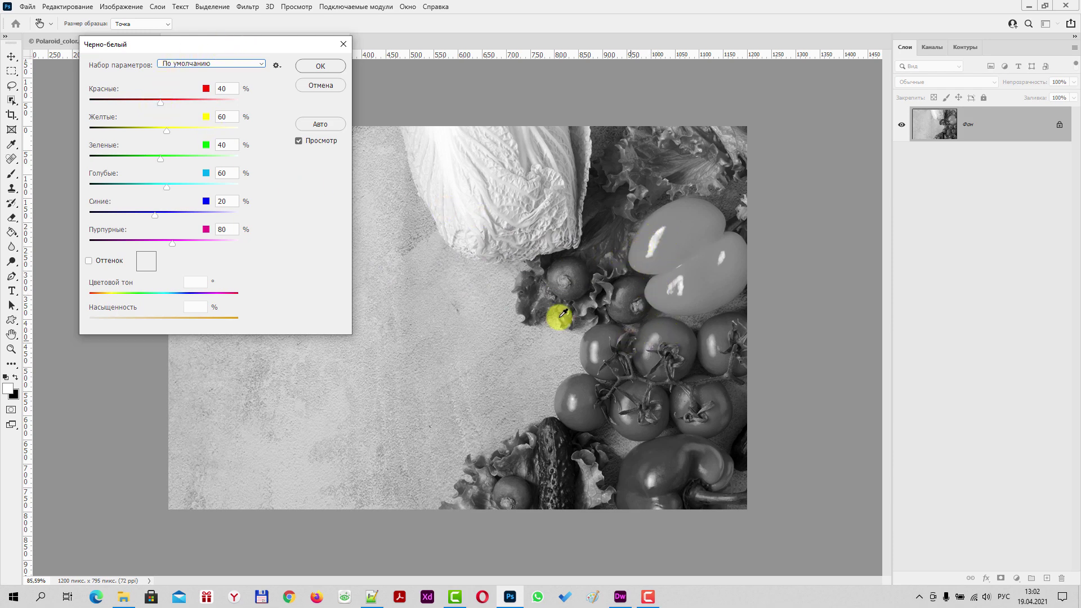
pyautogui.moveTo(205, 45); pyautogui.dragTo(196, 38)
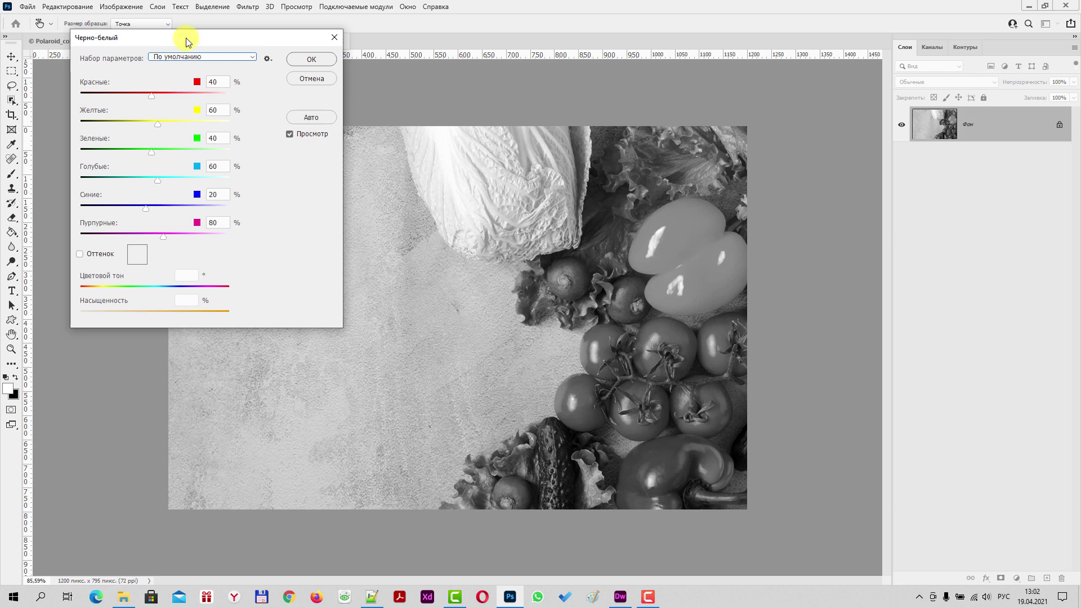
pyautogui.moveTo(186, 39); pyautogui.dragTo(177, 48)
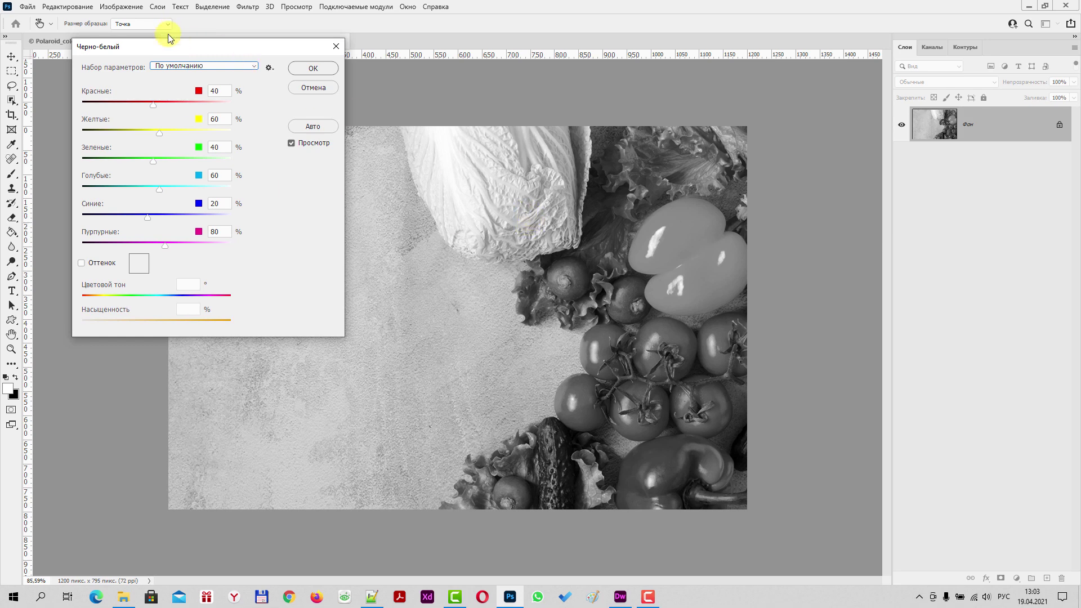
pyautogui.moveTo(202, 47); pyautogui.dragTo(213, 42)
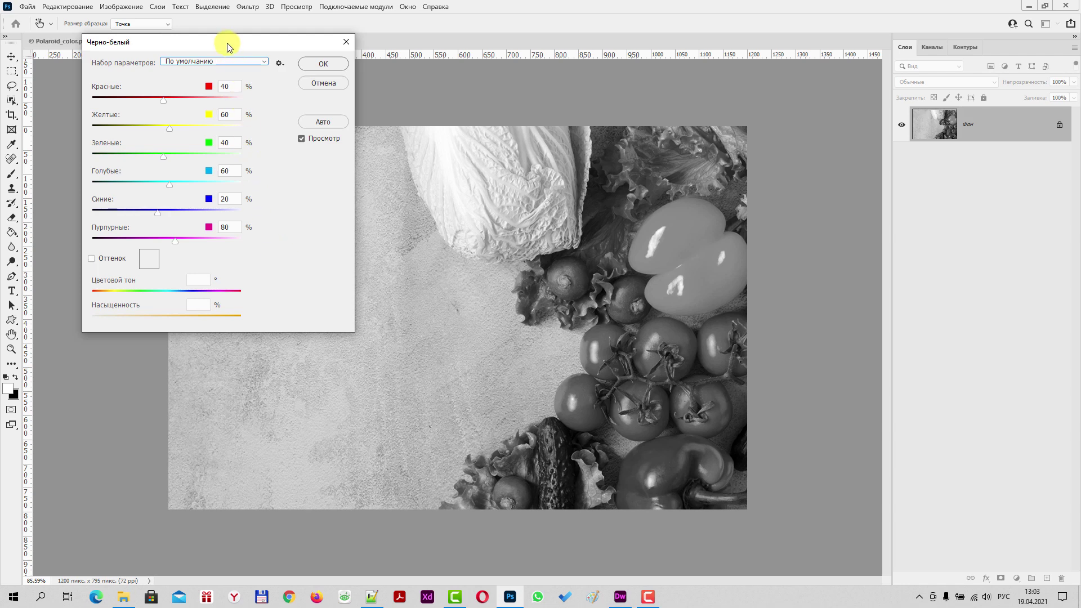
pyautogui.moveTo(227, 45); pyautogui.dragTo(232, 38)
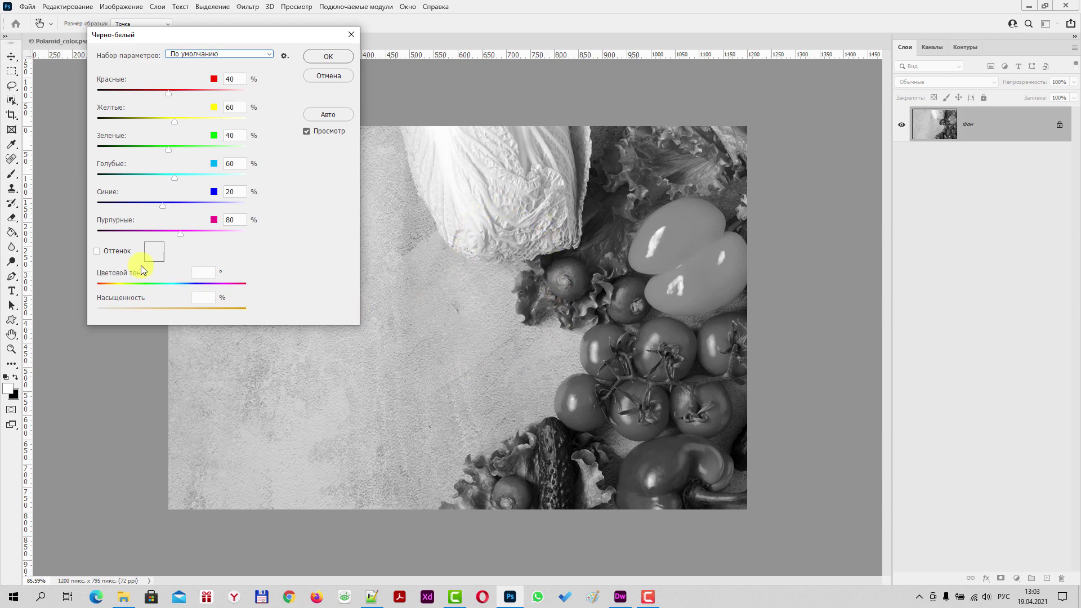
# Step: Enable a sepia tint at Hue 42°, Saturation 20%, and bring up its colour chooser
pyautogui.click(96, 251)
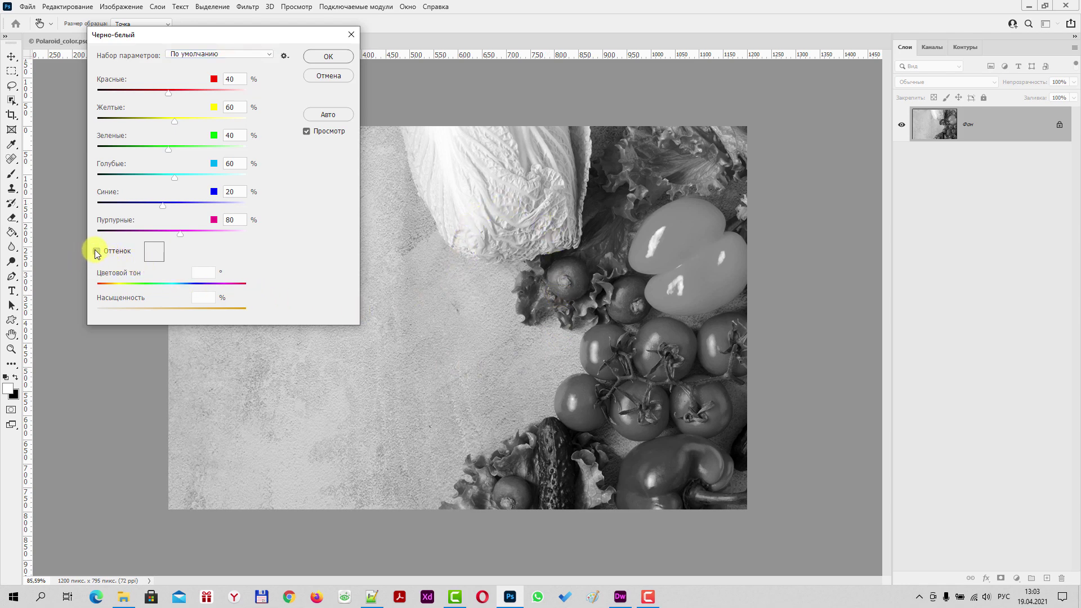
pyautogui.moveTo(252, 36); pyautogui.dragTo(256, 27)
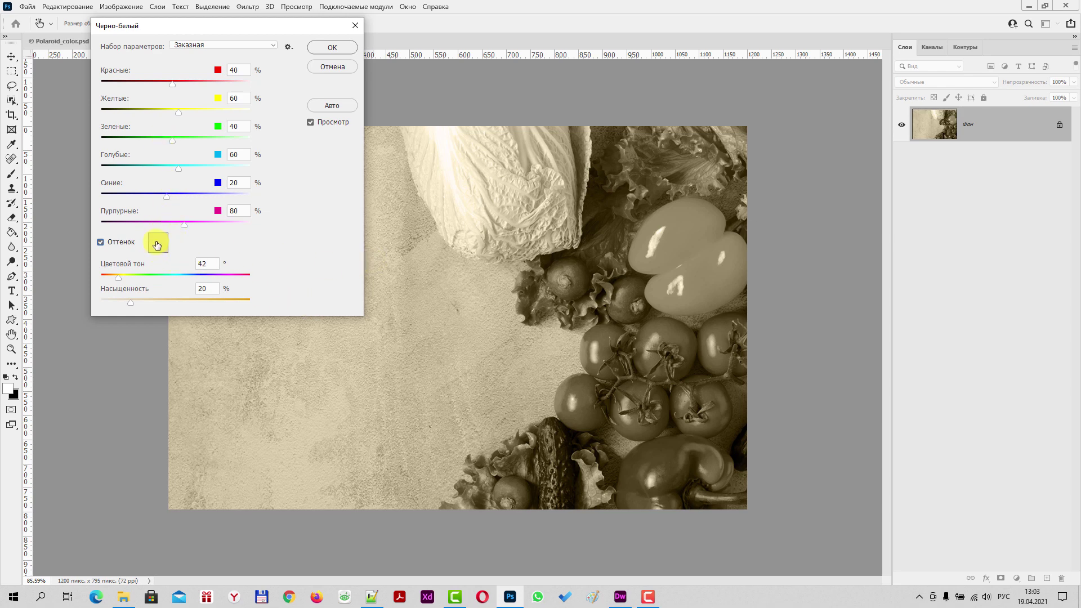
pyautogui.click(154, 245)
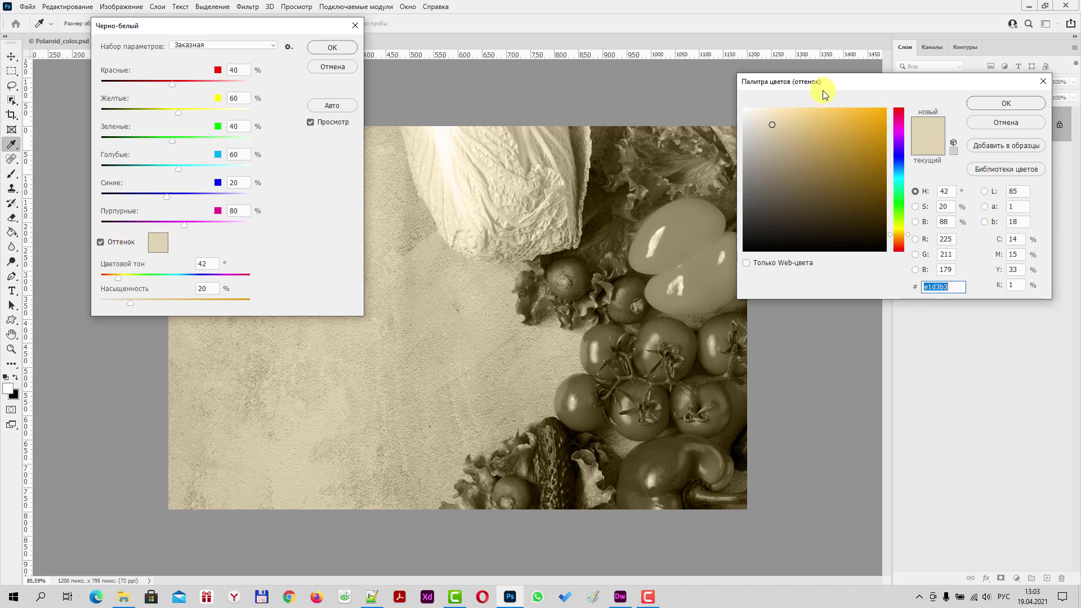
# Step: Try magenta, green, violet and sepia tint colours in the Color Picker
pyautogui.moveTo(837, 81); pyautogui.dragTo(849, 53)
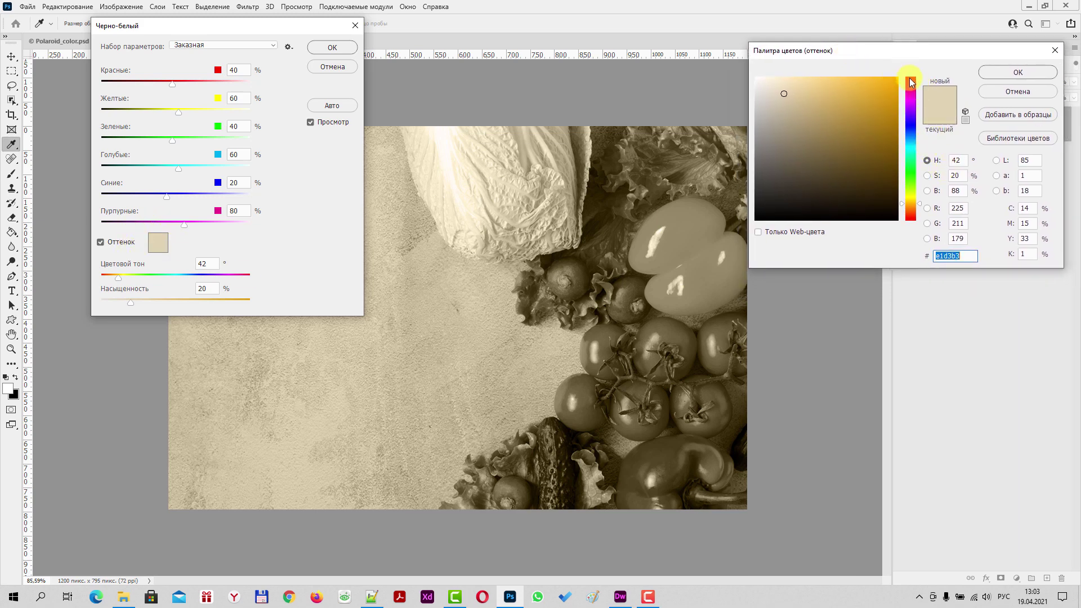
pyautogui.moveTo(910, 80); pyautogui.dragTo(912, 132)
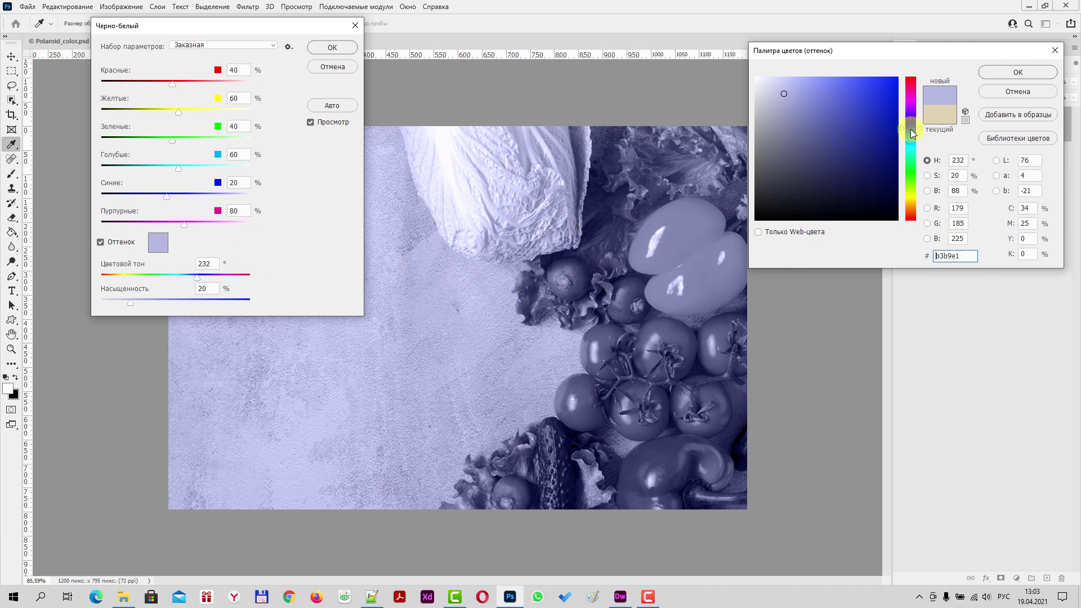
pyautogui.moveTo(913, 132); pyautogui.dragTo(911, 191)
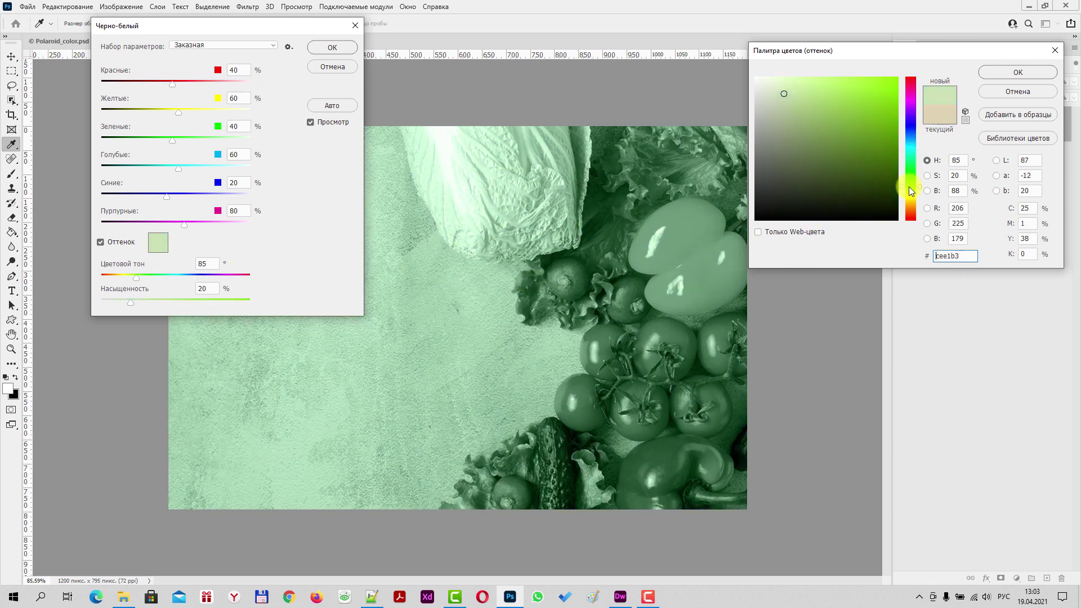
pyautogui.moveTo(910, 187); pyautogui.dragTo(912, 122)
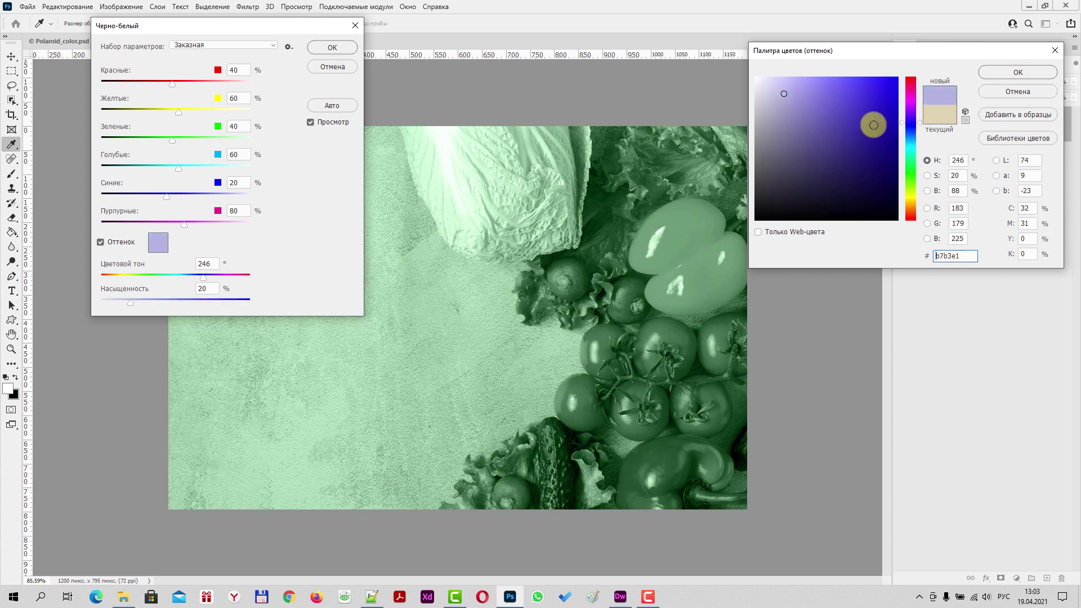
pyautogui.click(786, 95)
pyautogui.moveTo(786, 96)
pyautogui.mouseDown()
pyautogui.moveTo(825, 100)
pyautogui.moveTo(825, 135)
pyautogui.mouseUp()
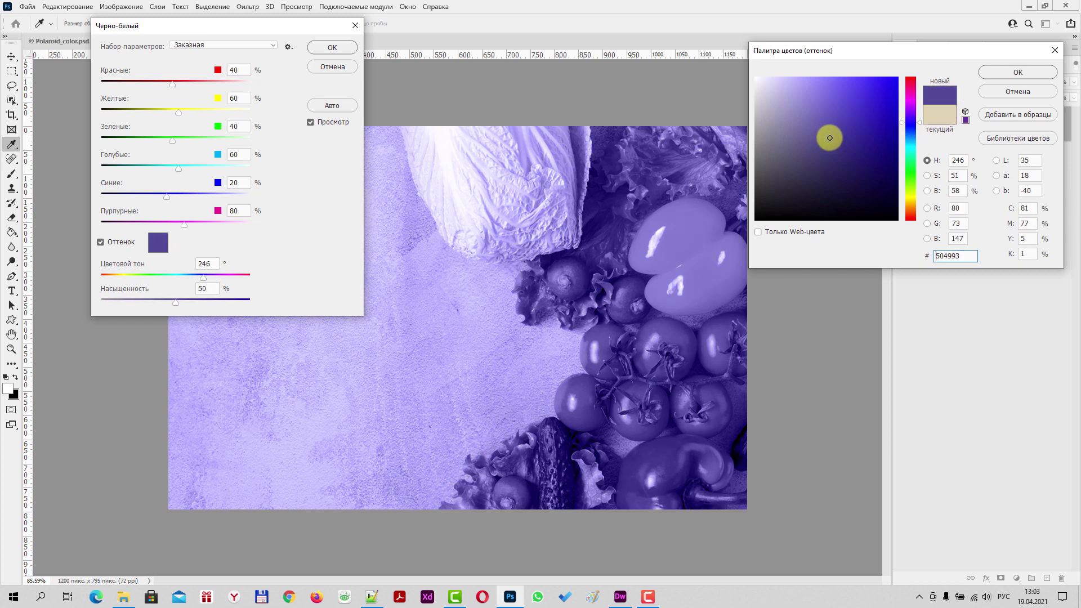
pyautogui.moveTo(825, 135)
pyautogui.mouseDown()
pyautogui.moveTo(852, 128)
pyautogui.moveTo(823, 144)
pyautogui.moveTo(850, 149)
pyautogui.mouseUp()
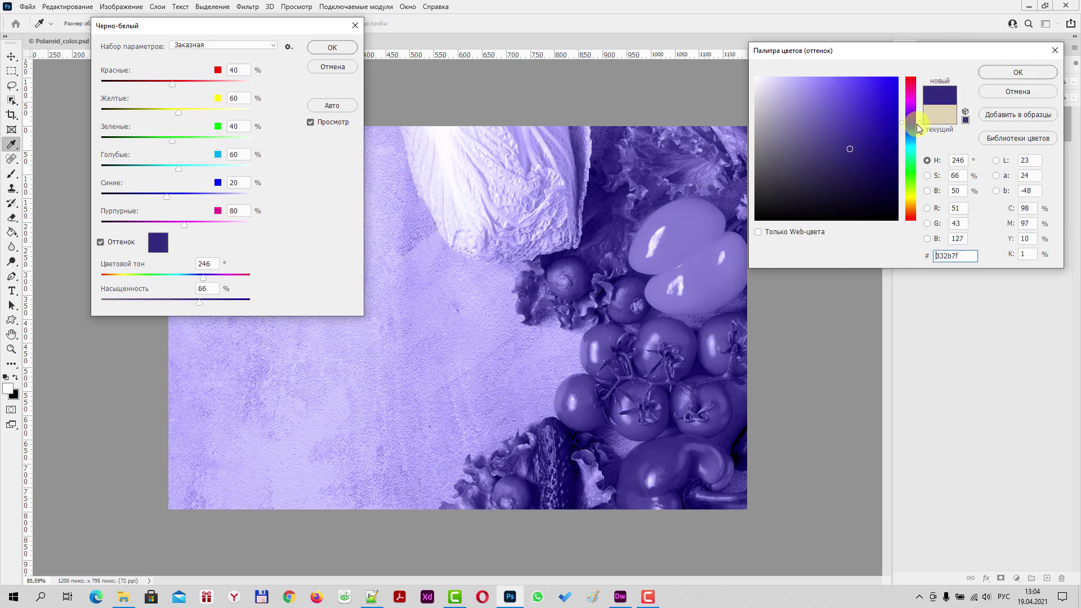
pyautogui.moveTo(910, 135); pyautogui.dragTo(914, 100)
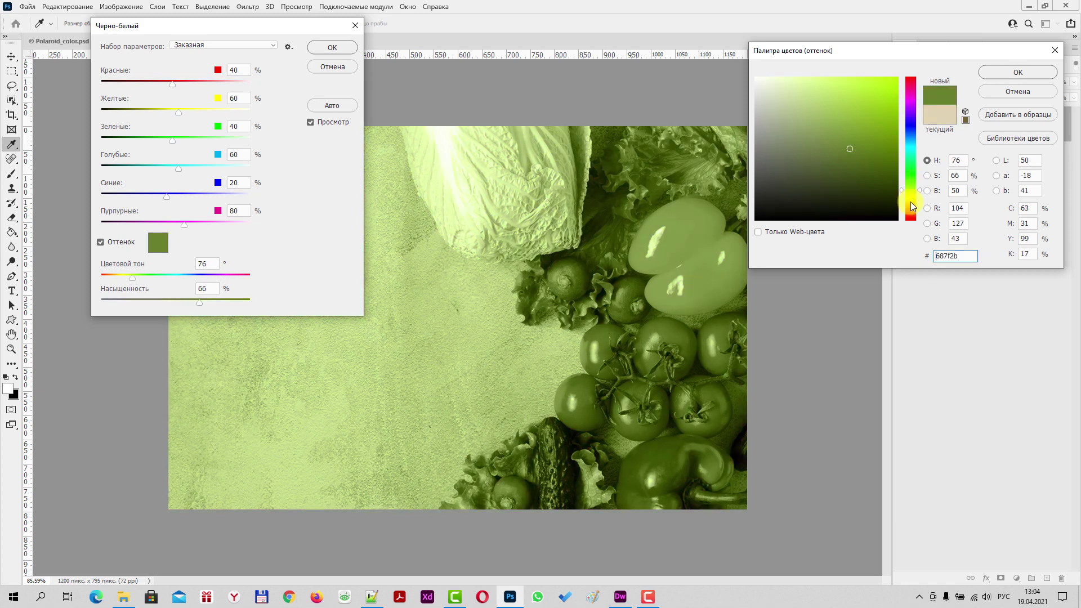
pyautogui.moveTo(913, 190); pyautogui.dragTo(912, 205)
pyautogui.moveTo(848, 151); pyautogui.dragTo(844, 135)
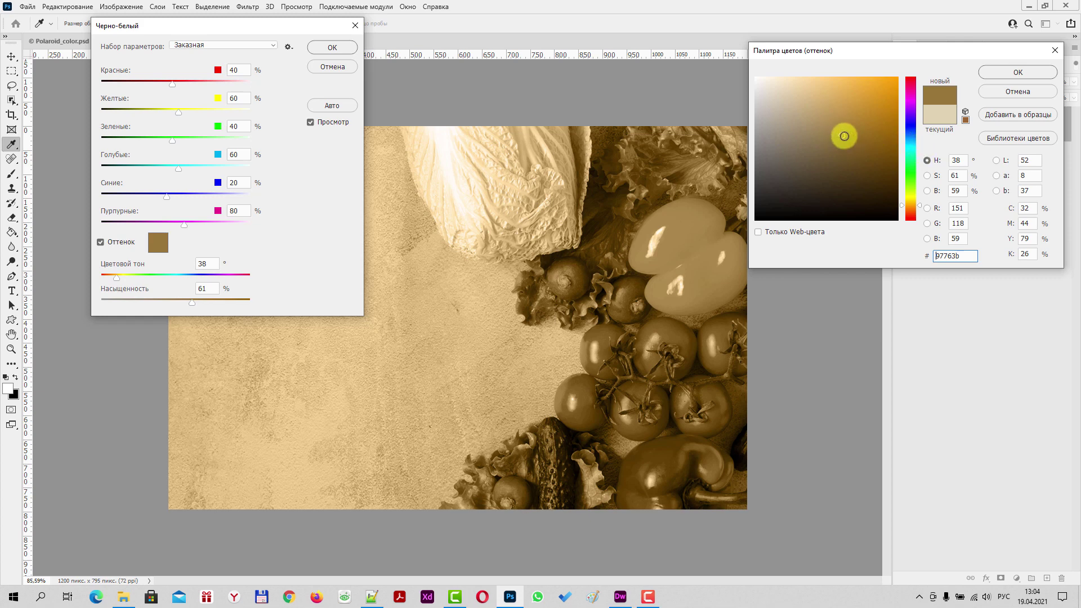
pyautogui.moveTo(842, 135)
pyautogui.mouseDown()
pyautogui.moveTo(827, 119)
pyautogui.moveTo(823, 140)
pyautogui.mouseUp()
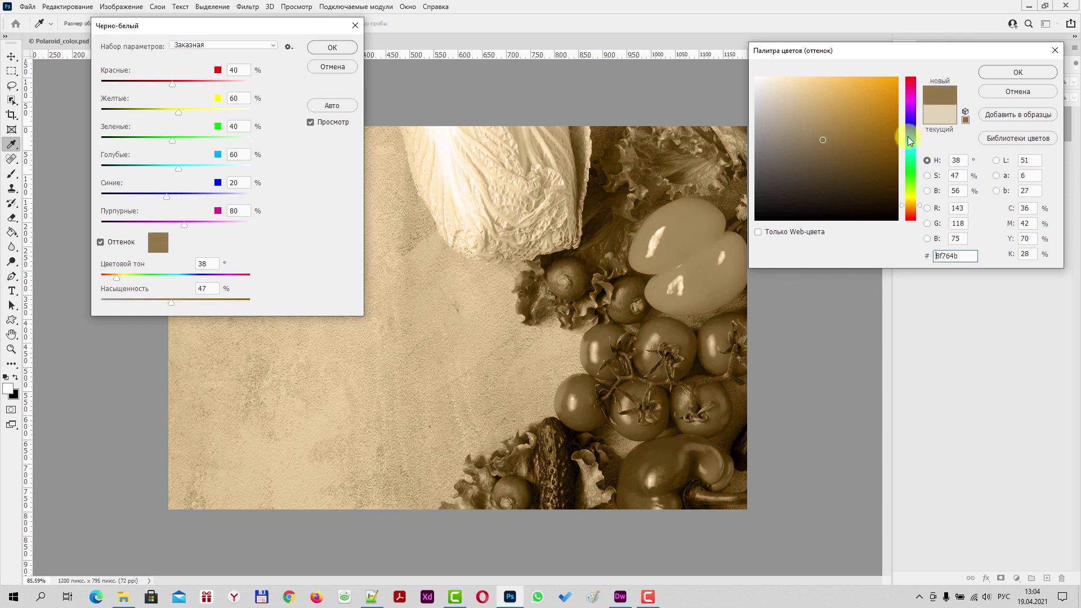
# Step: Settle on a muted blue tint at hue 227 and confirm the colour
pyautogui.moveTo(911, 149); pyautogui.dragTo(912, 100)
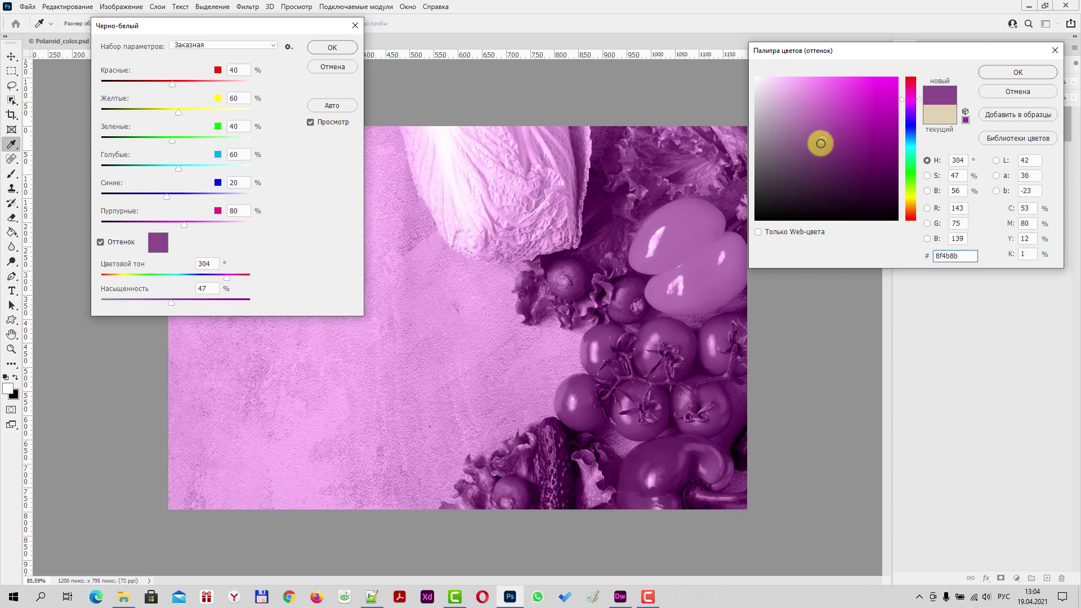
pyautogui.moveTo(820, 140); pyautogui.dragTo(839, 139)
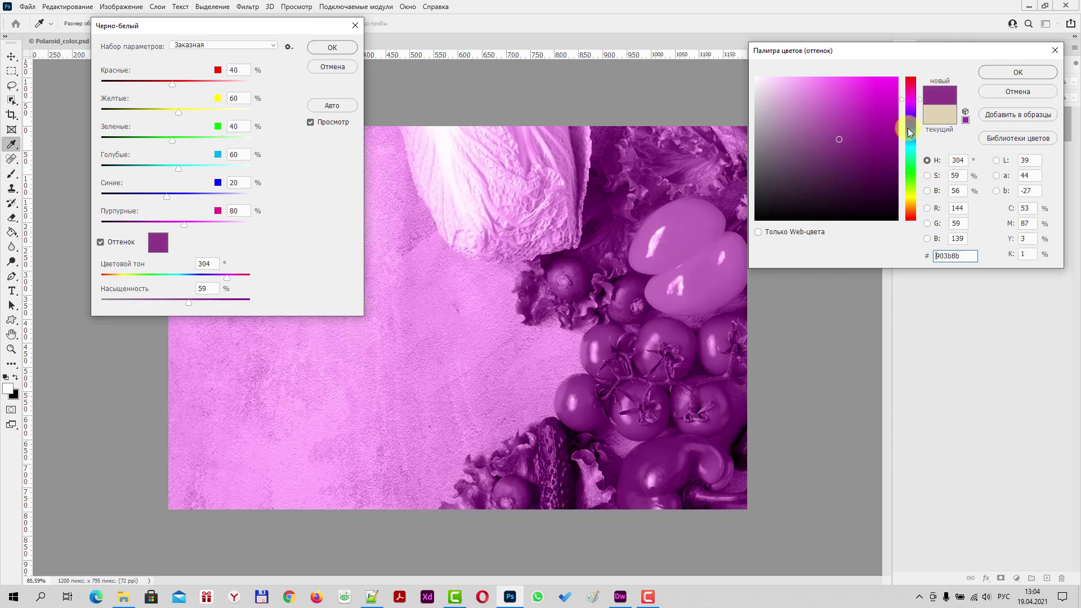
pyautogui.moveTo(844, 134); pyautogui.dragTo(901, 73)
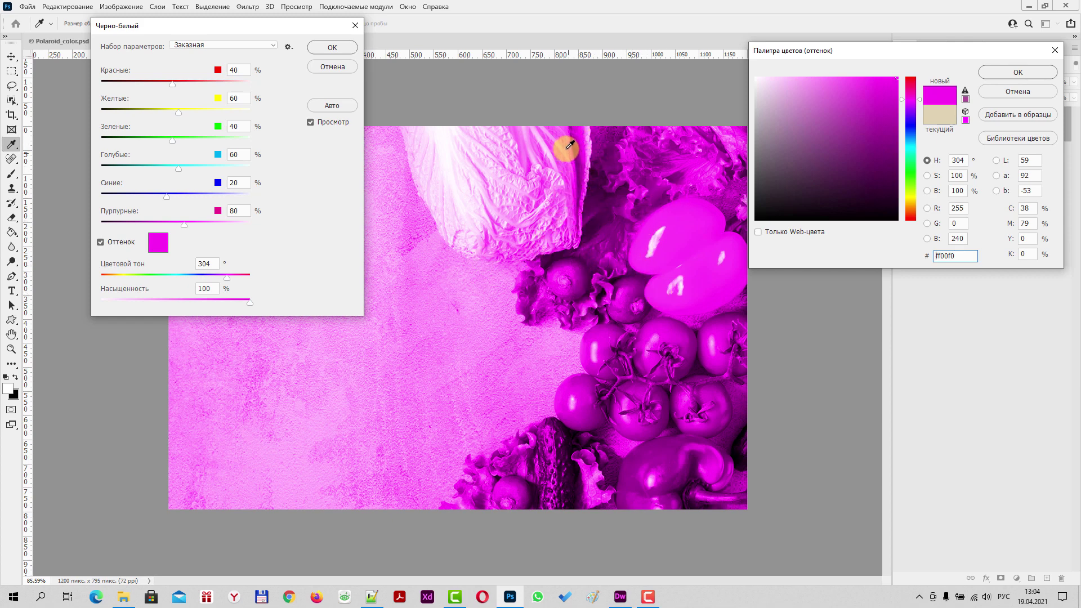
pyautogui.moveTo(852, 109)
pyautogui.mouseDown()
pyautogui.moveTo(855, 136)
pyautogui.moveTo(828, 142)
pyautogui.mouseUp()
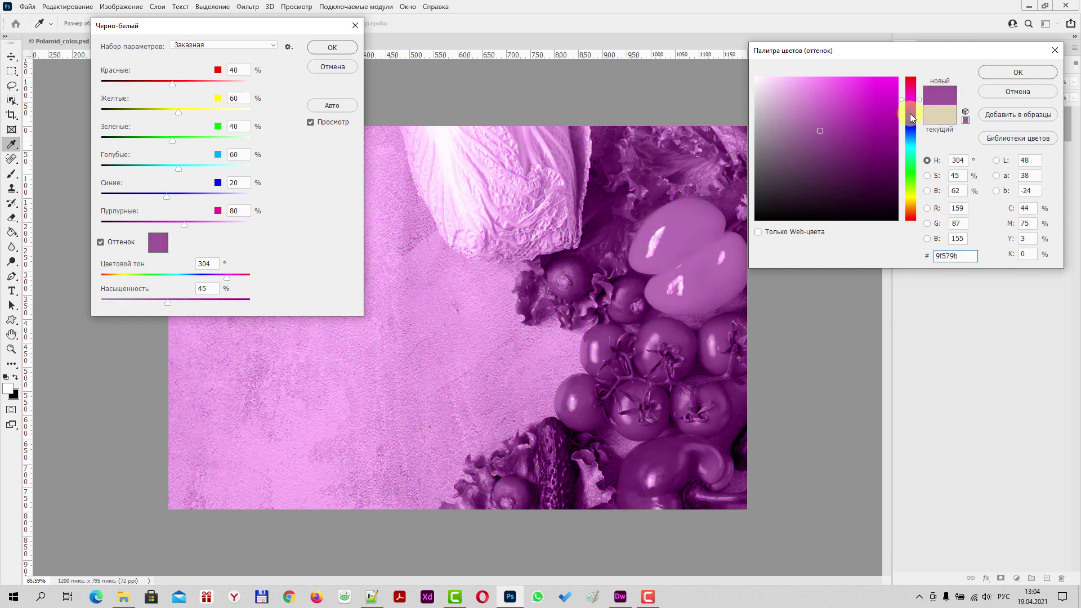
pyautogui.moveTo(910, 100); pyautogui.dragTo(910, 130)
pyautogui.moveTo(827, 141)
pyautogui.mouseDown()
pyautogui.moveTo(853, 176)
pyautogui.moveTo(827, 134)
pyautogui.mouseUp()
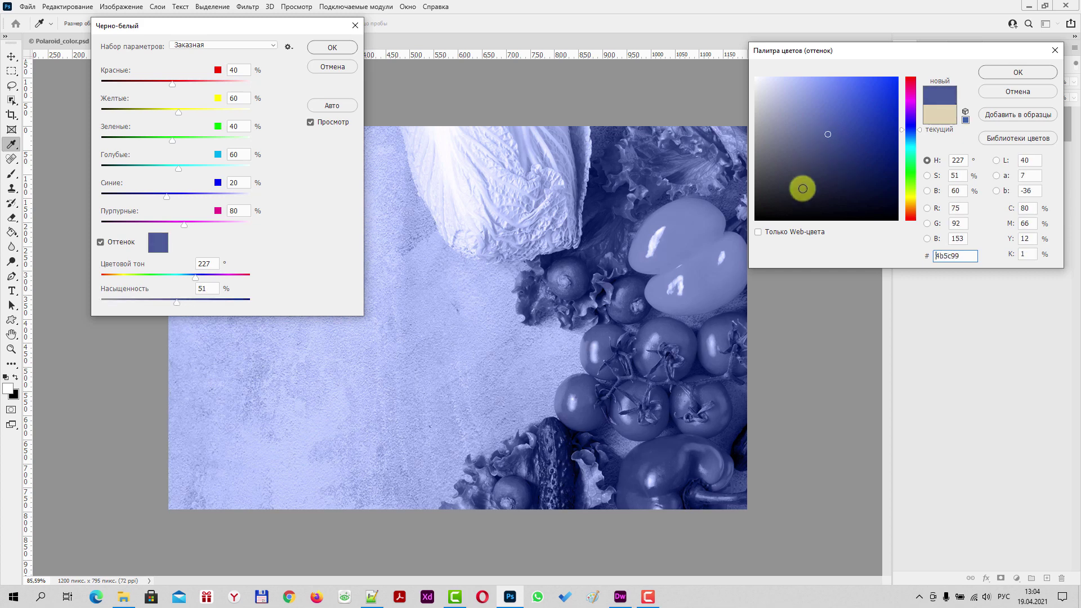
pyautogui.click(1020, 75)
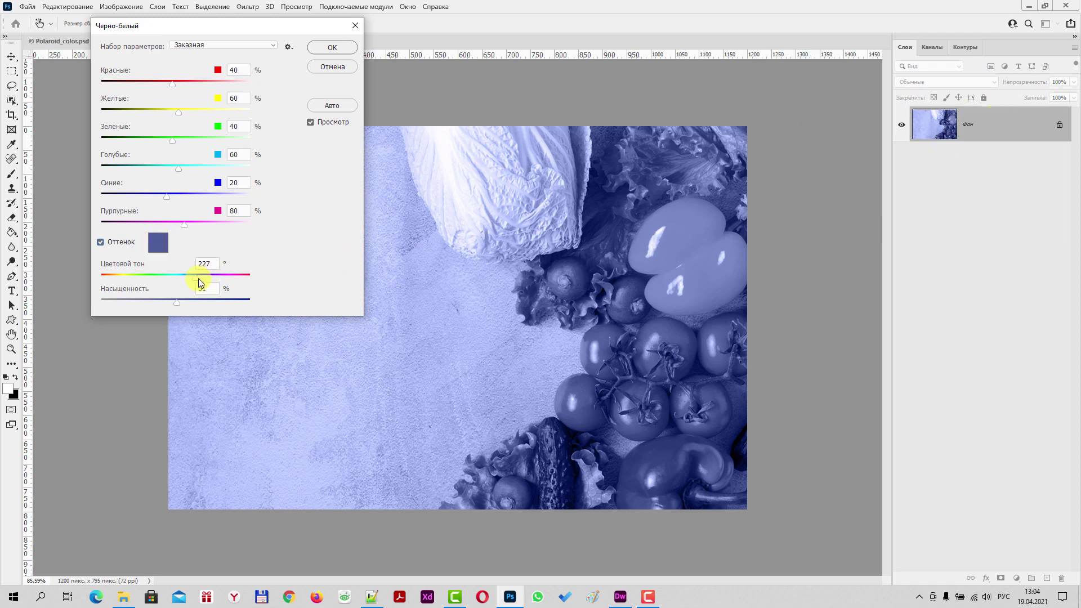
# Step: Nudge the tint hue, then switch the tint off for plain grayscale
pyautogui.moveTo(195, 278)
pyautogui.mouseDown()
pyautogui.moveTo(221, 278)
pyautogui.moveTo(114, 278)
pyautogui.moveTo(192, 280)
pyautogui.moveTo(150, 302)
pyautogui.mouseUp()
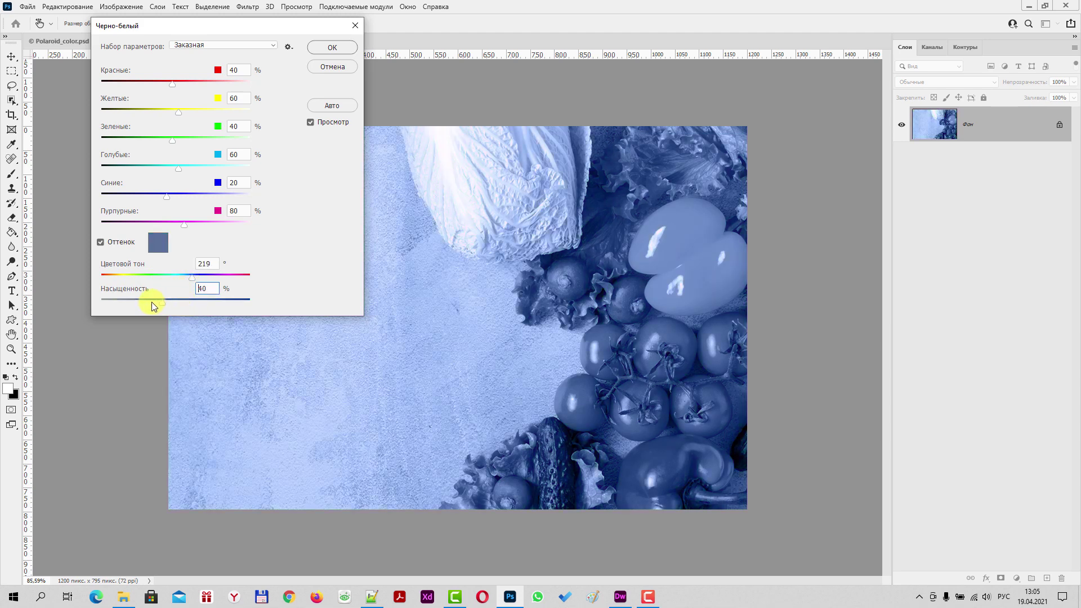
pyautogui.click(102, 242)
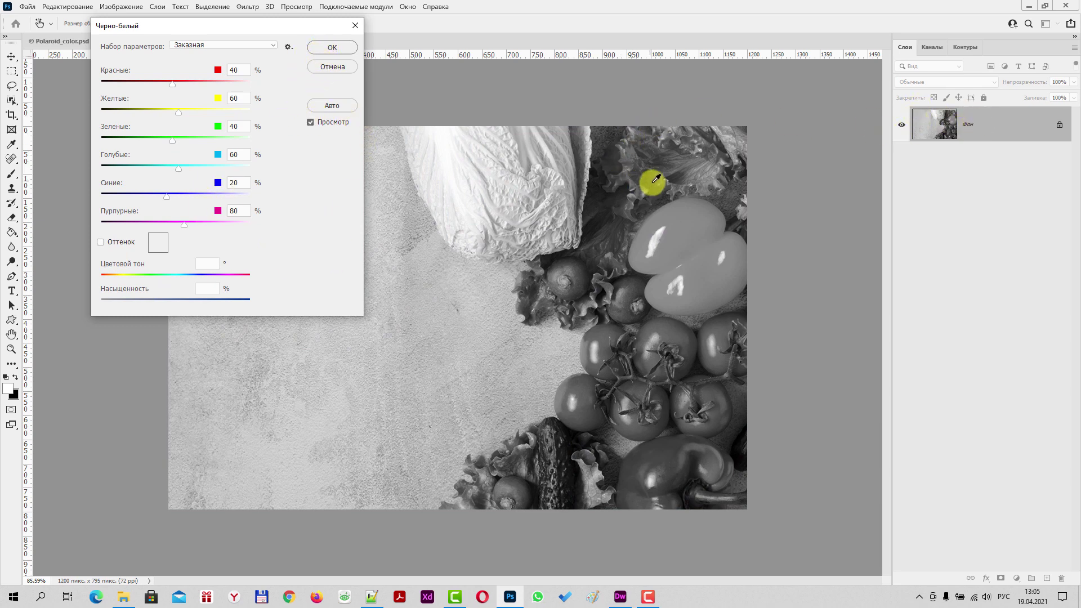
# Step: Cancel the Black & White dialog so the vegetables photo keeps its original colour
pyautogui.click(333, 67)
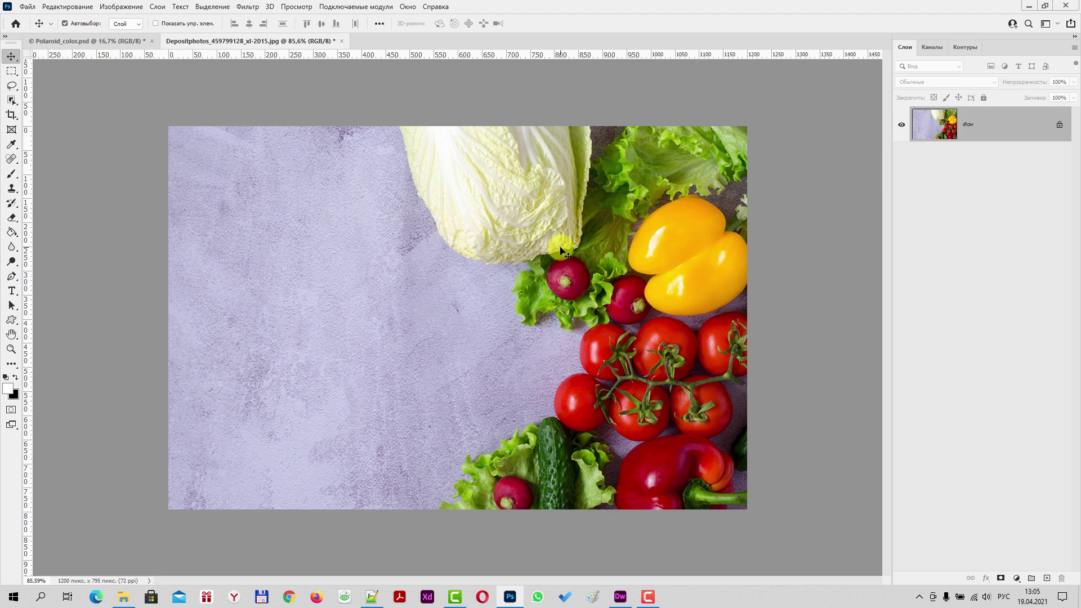
# Step: Return to Polaroid_color.psd and pick the Rectangular Marquee tool
pyautogui.click(86, 42)
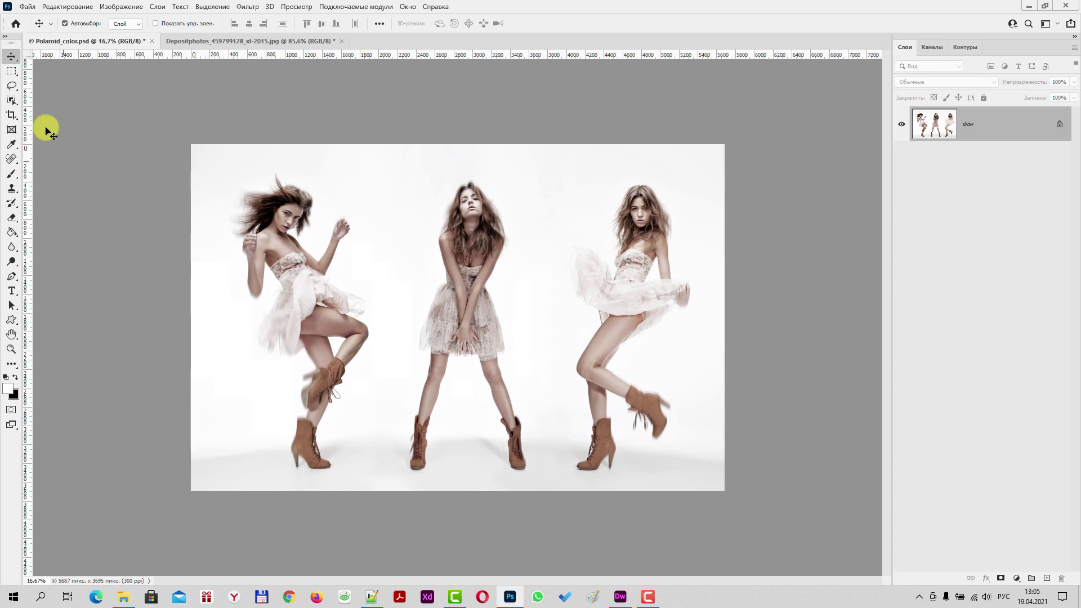
pyautogui.click(11, 72)
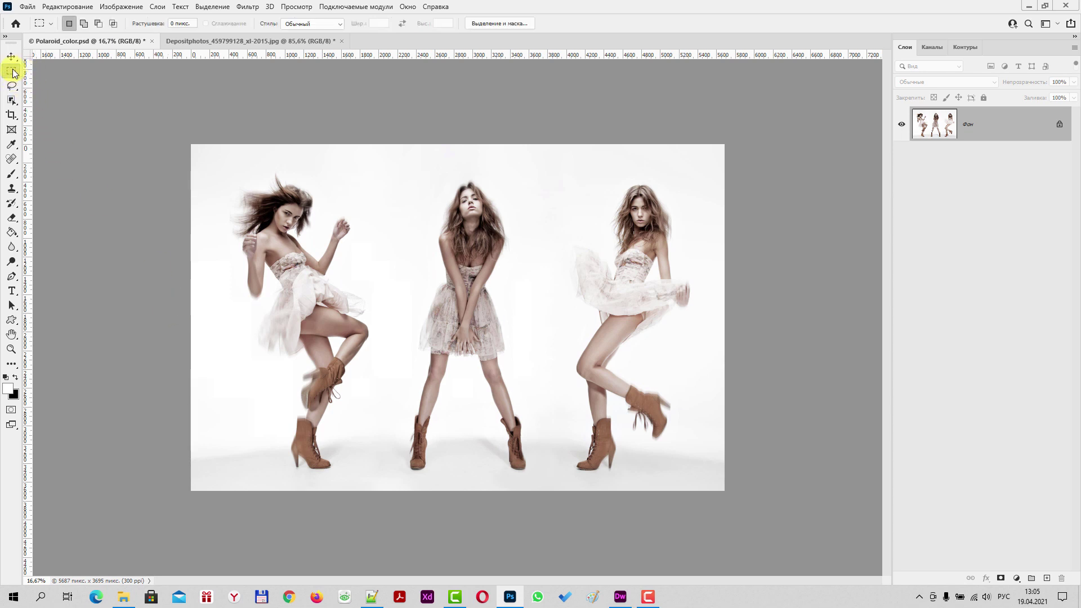
# Step: Draw a tall, narrow rectangular marquee down over the left model
pyautogui.moveTo(268, 179); pyautogui.dragTo(326, 485)
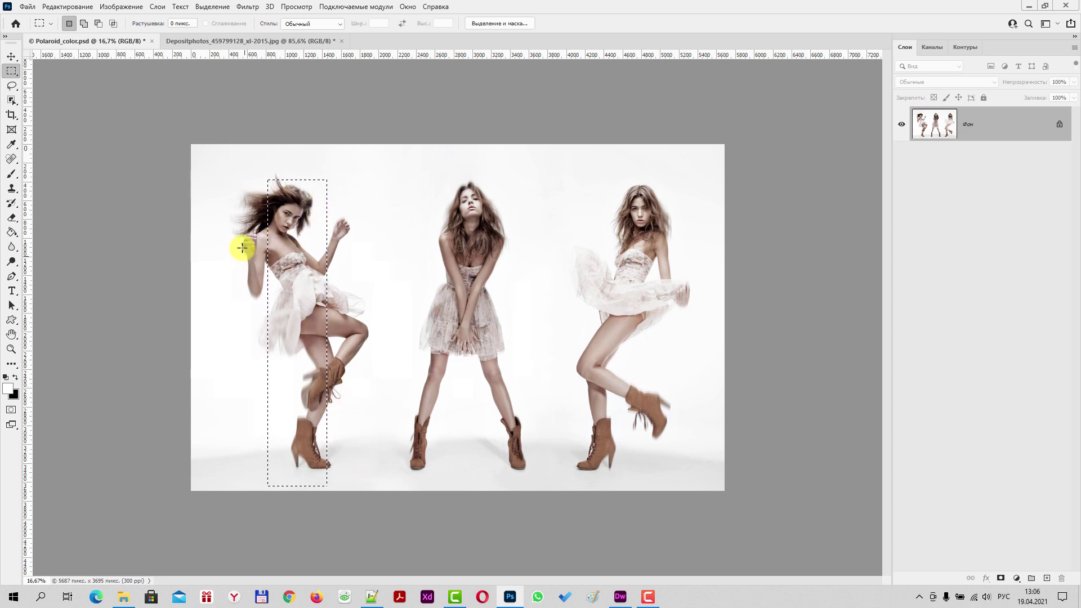
pyautogui.click(75, 8)
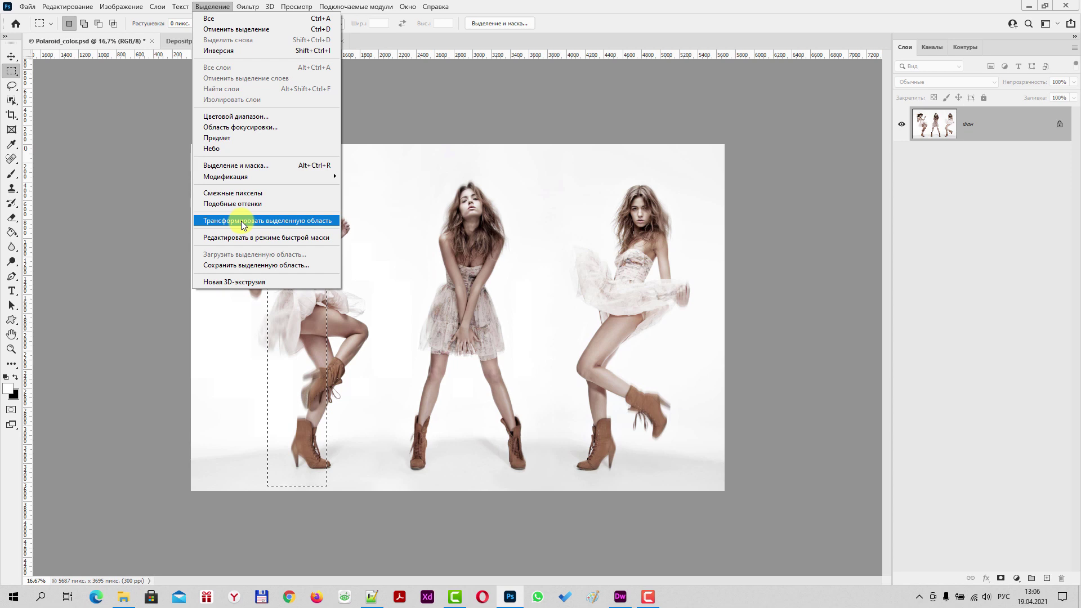
# Step: Transform the strip selection: rotate it to -10.2° and move it up about 69 pixels
pyautogui.click(241, 221)
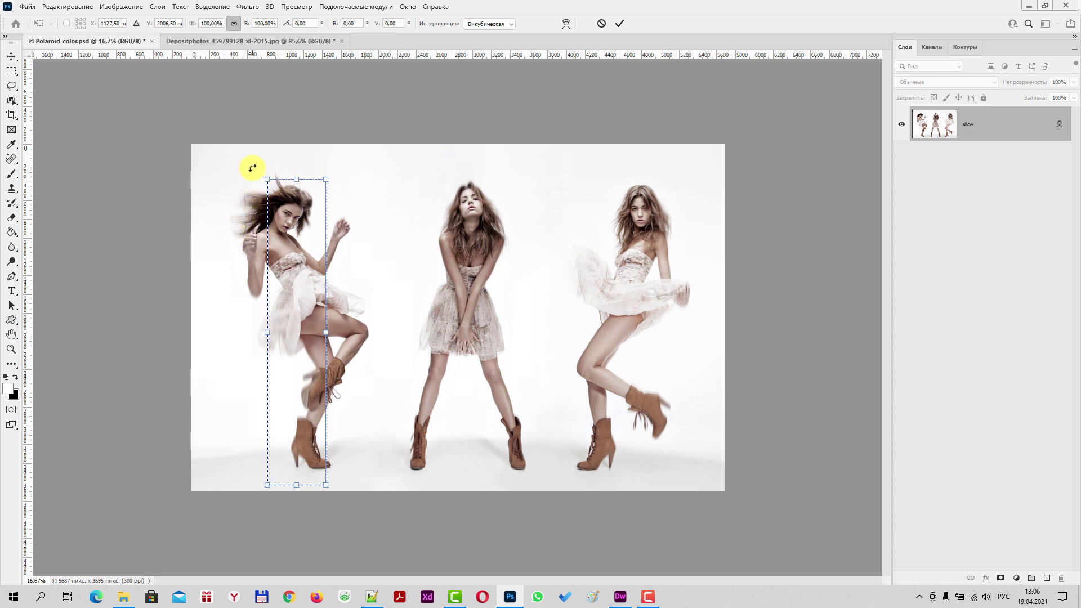
pyautogui.moveTo(251, 168); pyautogui.dragTo(222, 179)
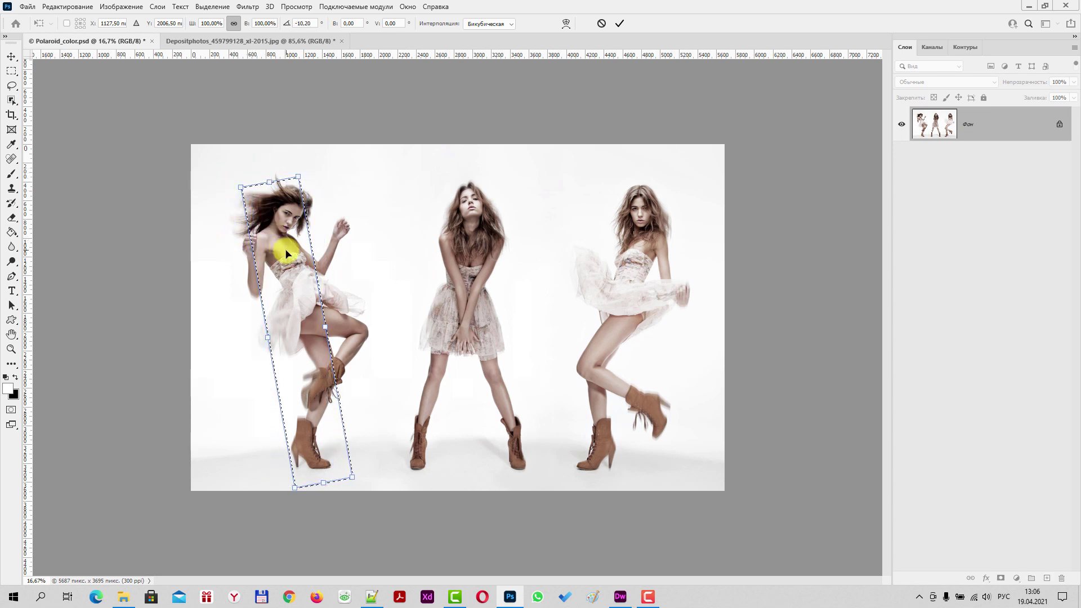
pyautogui.moveTo(285, 248); pyautogui.dragTo(291, 239)
pyautogui.moveTo(302, 343); pyautogui.dragTo(307, 331)
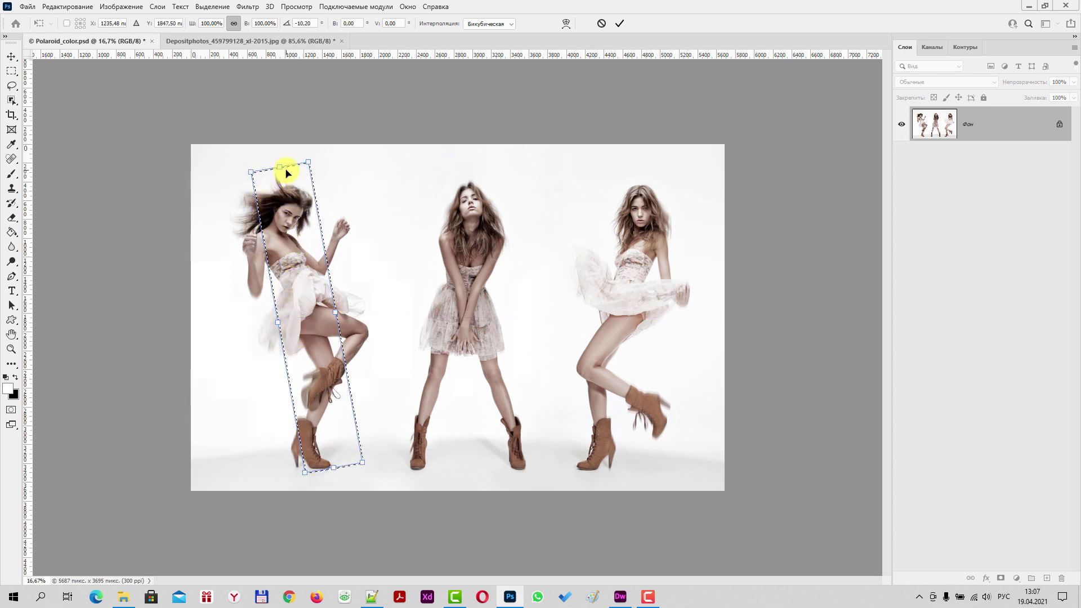
# Step: Commit the -10.2° selection transform over the left model
pyautogui.click(621, 24)
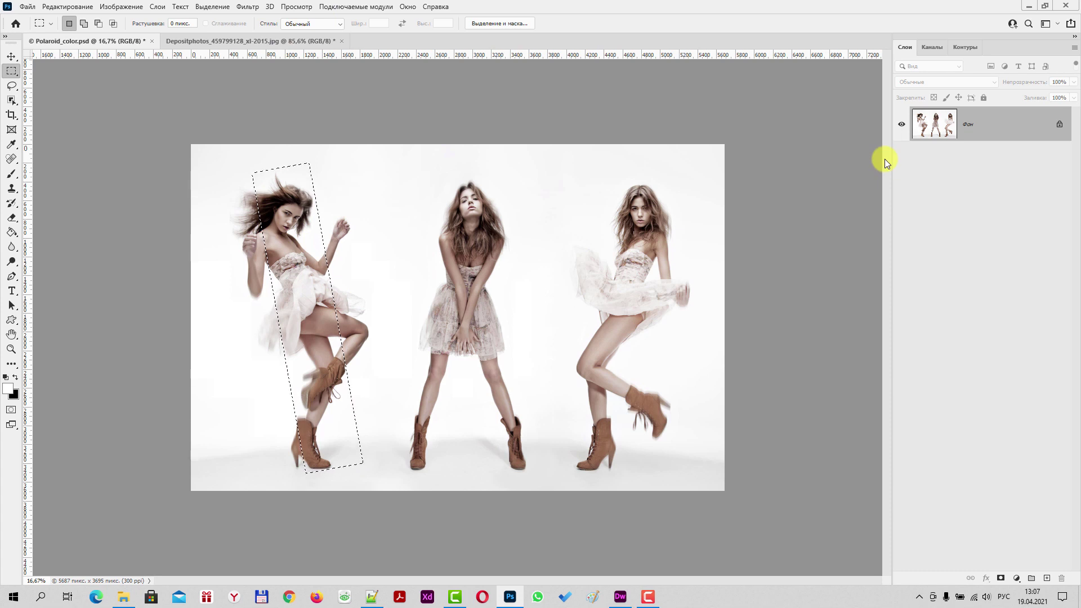
# Step: Copy the tilted strip onto new layer Слой 1, checking it by toggling the background
pyautogui.hotkey('ctrl', 'j')
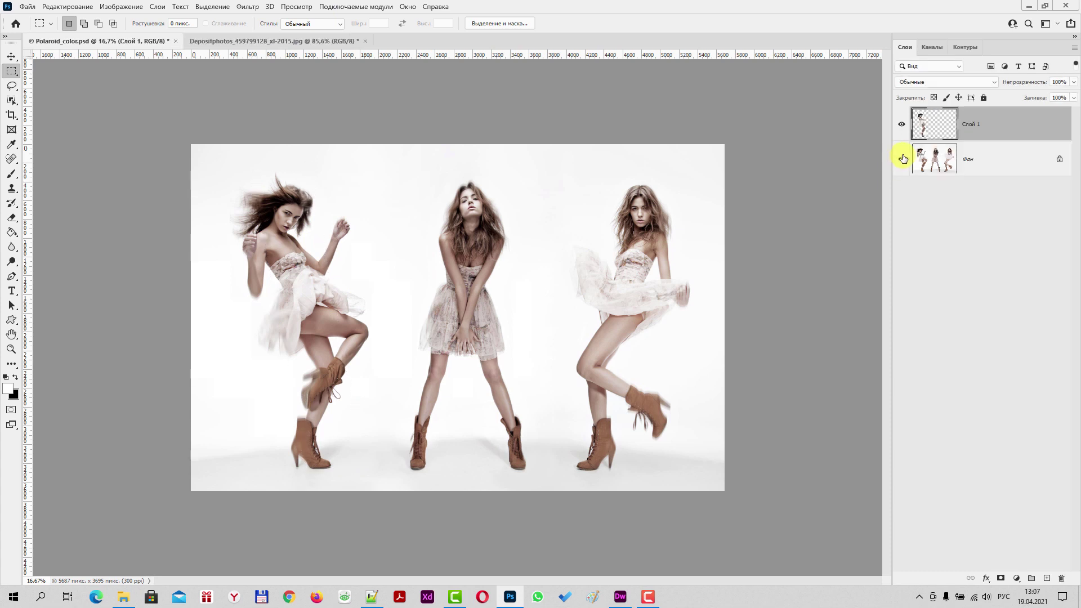
pyautogui.click(902, 160)
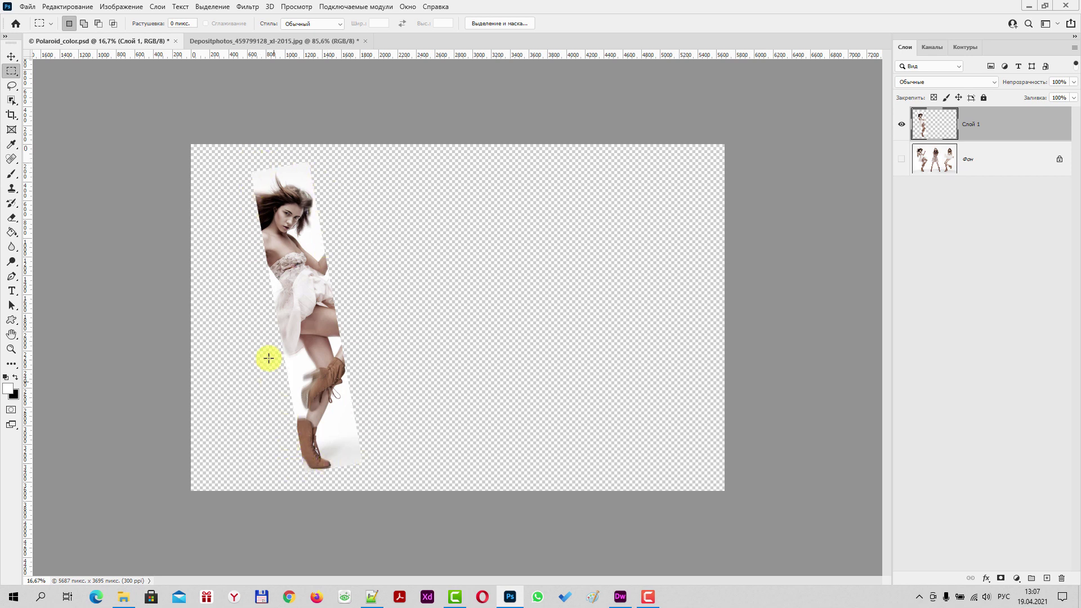
pyautogui.click(902, 161)
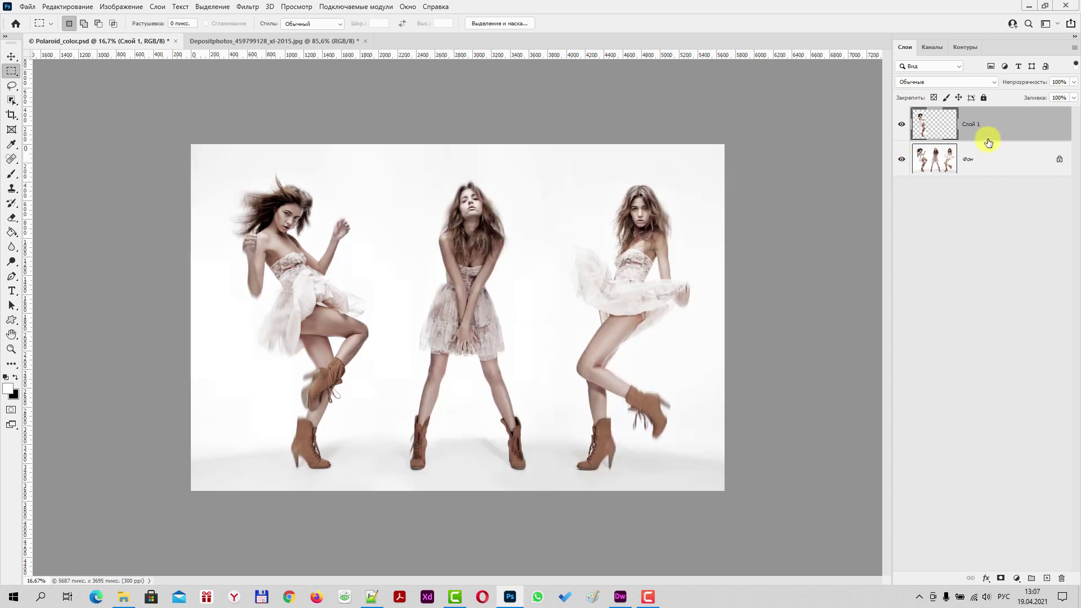
pyautogui.click(12, 57)
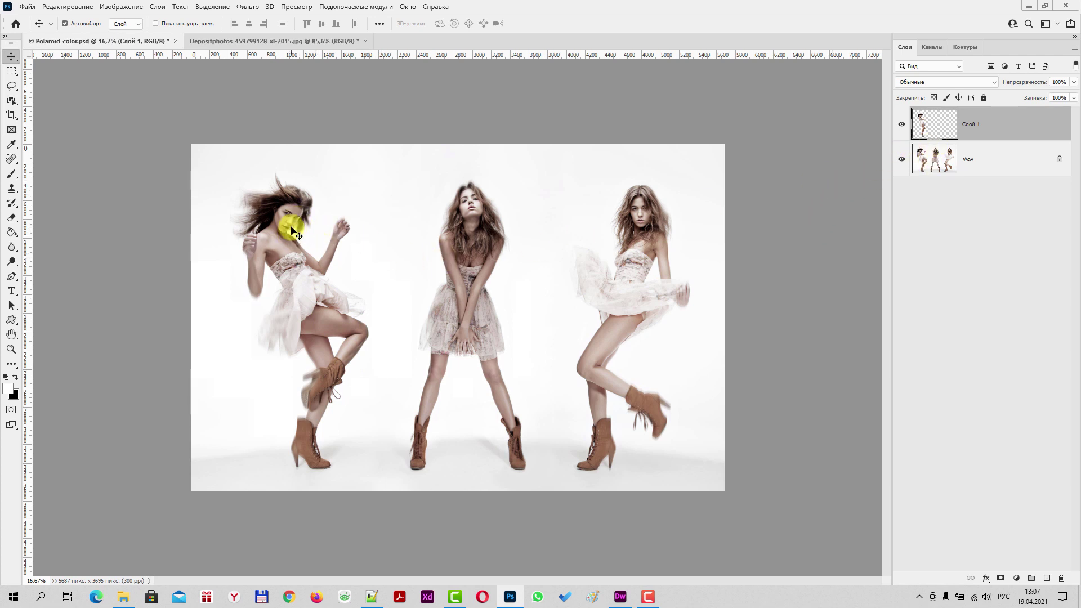
# Step: Apply a Black & White adjustment to Слой 1 and enable Tint
pyautogui.click(124, 9)
pyautogui.moveTo(135, 35)
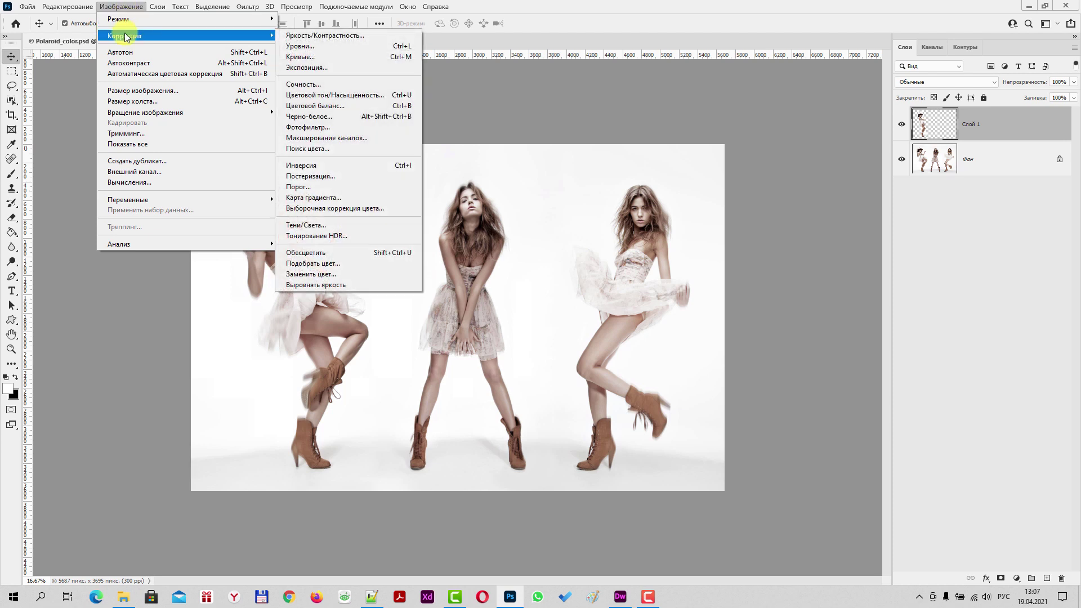
pyautogui.click(315, 116)
pyautogui.moveTo(248, 35); pyautogui.dragTo(657, 69)
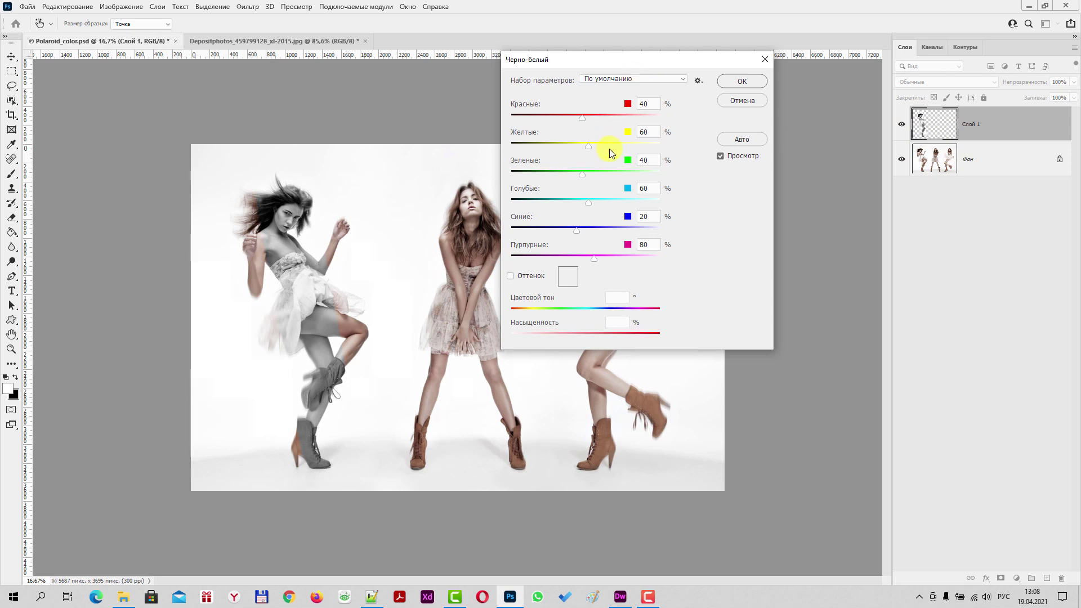
pyautogui.click(510, 276)
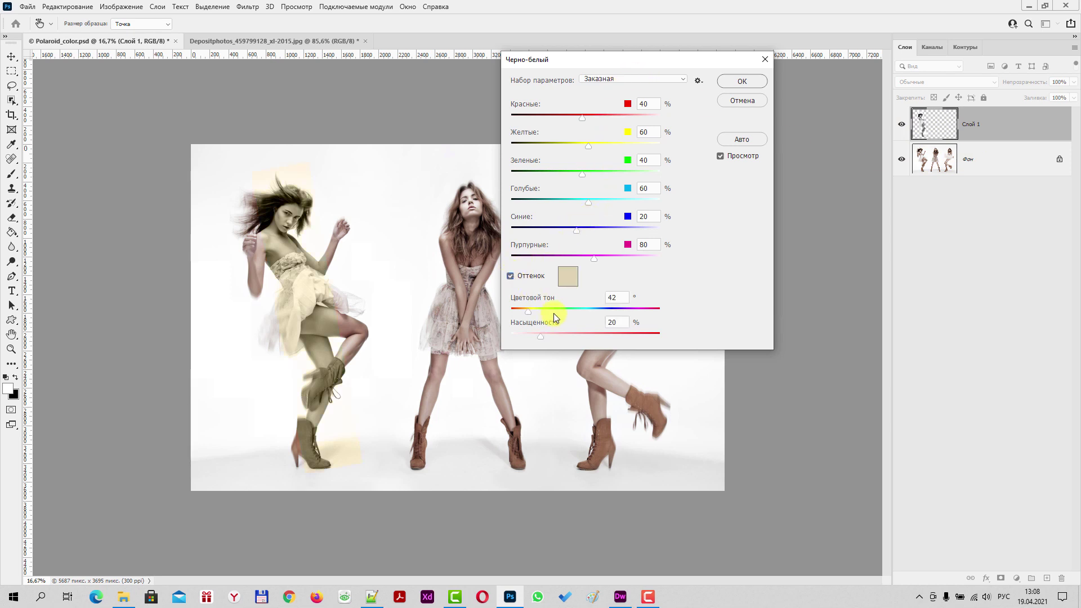
# Step: Set the tint colour to magenta, hue 313 and saturation 51, and apply it
pyautogui.click(572, 282)
pyautogui.moveTo(843, 51); pyautogui.dragTo(824, 52)
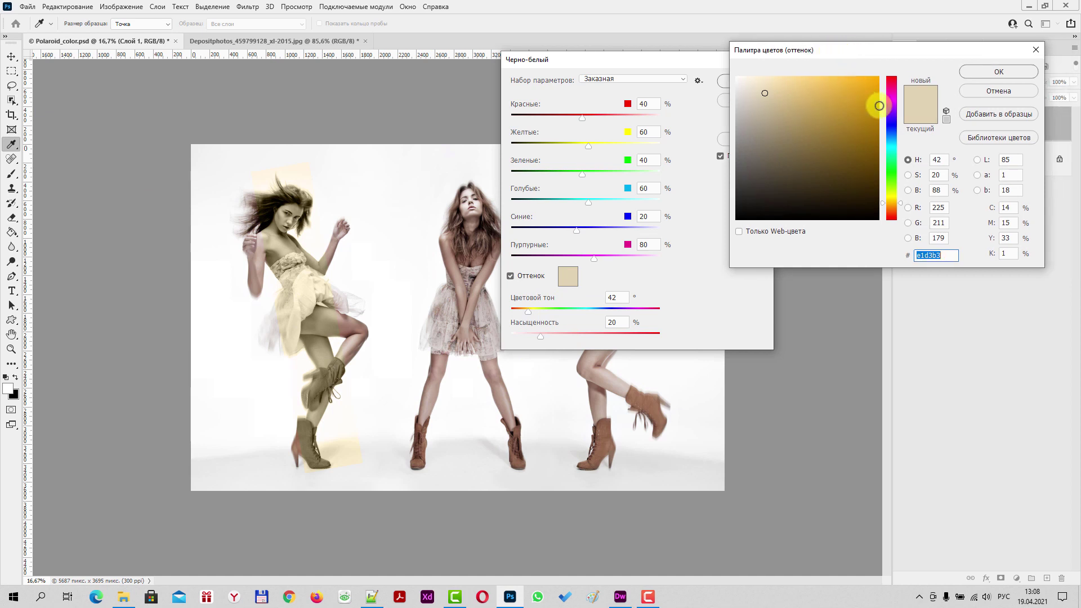
pyautogui.moveTo(889, 109); pyautogui.dragTo(889, 95)
pyautogui.moveTo(815, 106)
pyautogui.mouseDown()
pyautogui.moveTo(852, 92)
pyautogui.moveTo(845, 122)
pyautogui.moveTo(827, 134)
pyautogui.moveTo(877, 80)
pyautogui.moveTo(808, 129)
pyautogui.mouseUp()
pyautogui.click(313, 278)
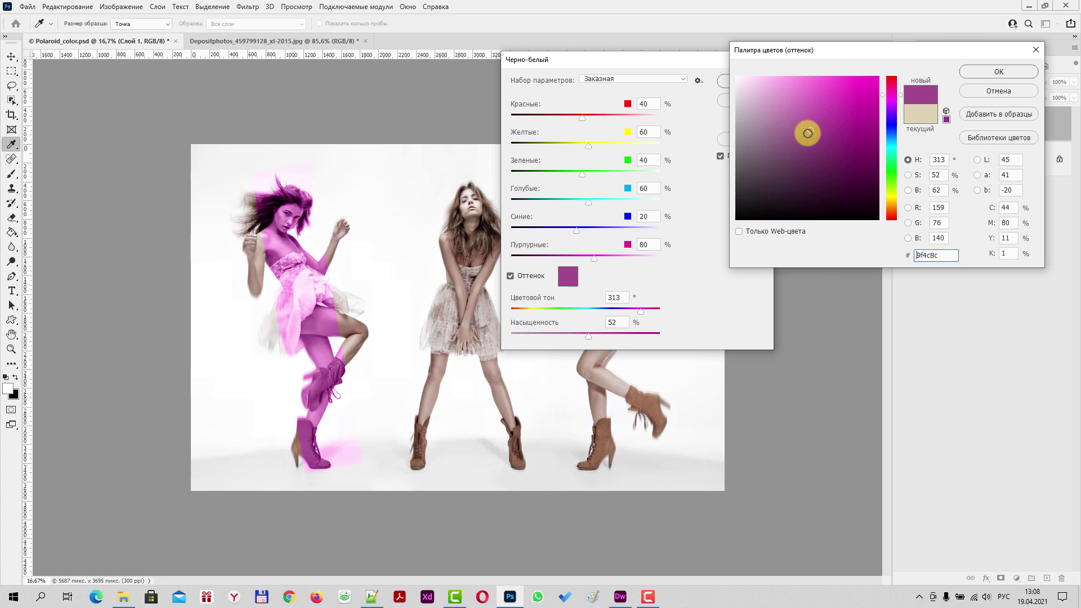
pyautogui.click(1023, 109)
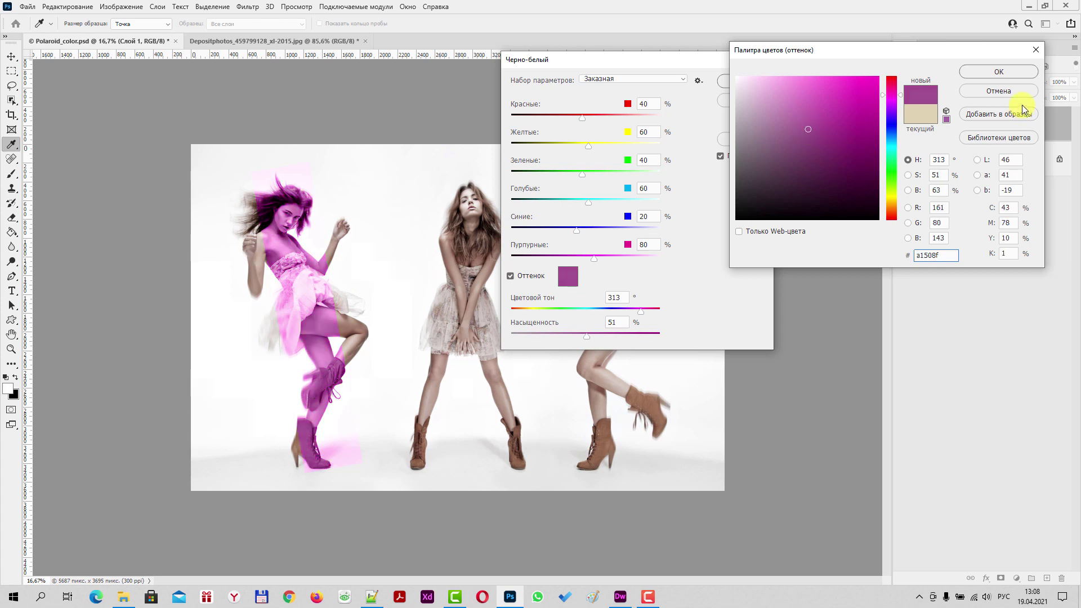
pyautogui.click(1001, 72)
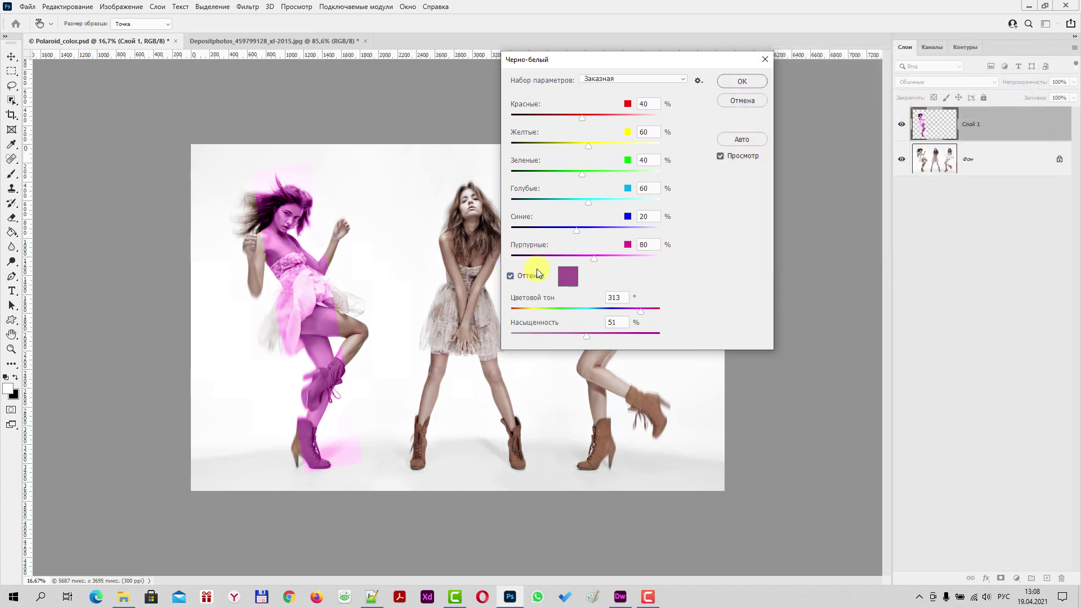
pyautogui.click(744, 82)
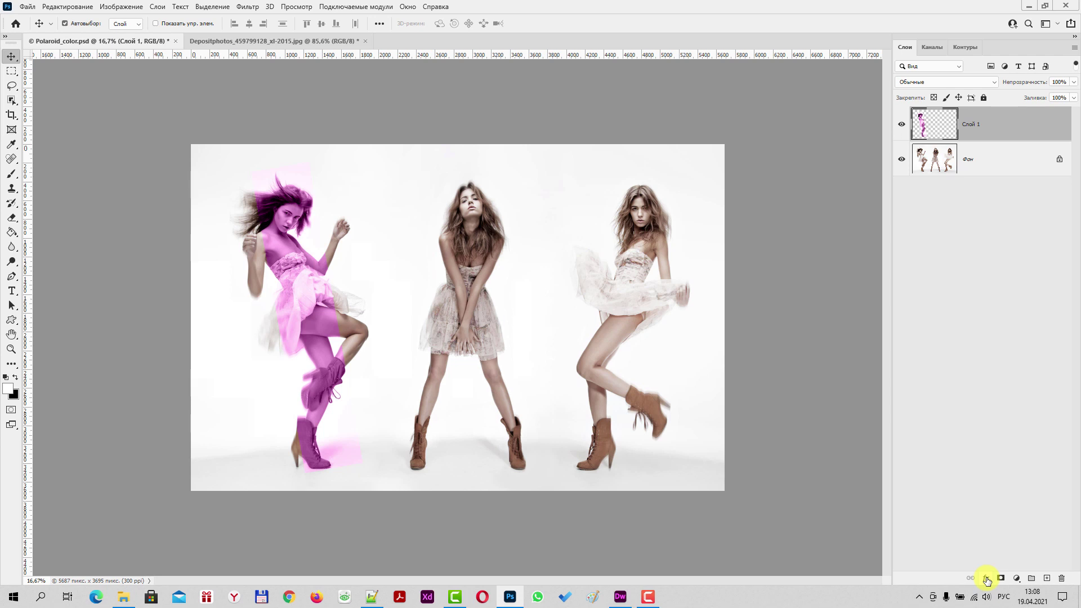
# Step: Add a Drop Shadow layer style to the magenta strip, reset to default values
pyautogui.click(986, 579)
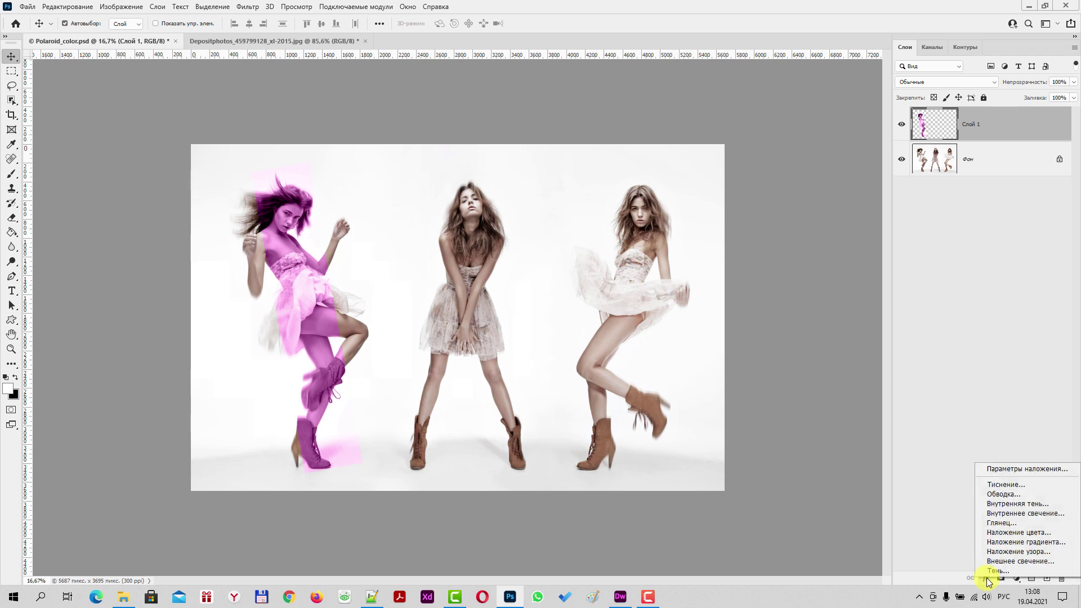
pyautogui.click(1034, 469)
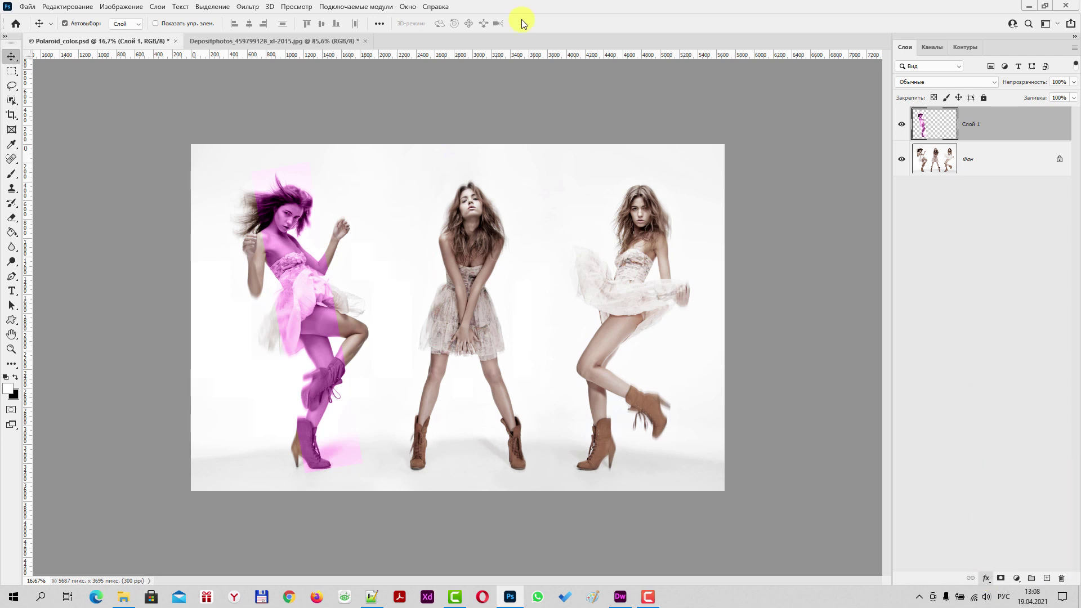
pyautogui.moveTo(606, 55); pyautogui.dragTo(612, 68)
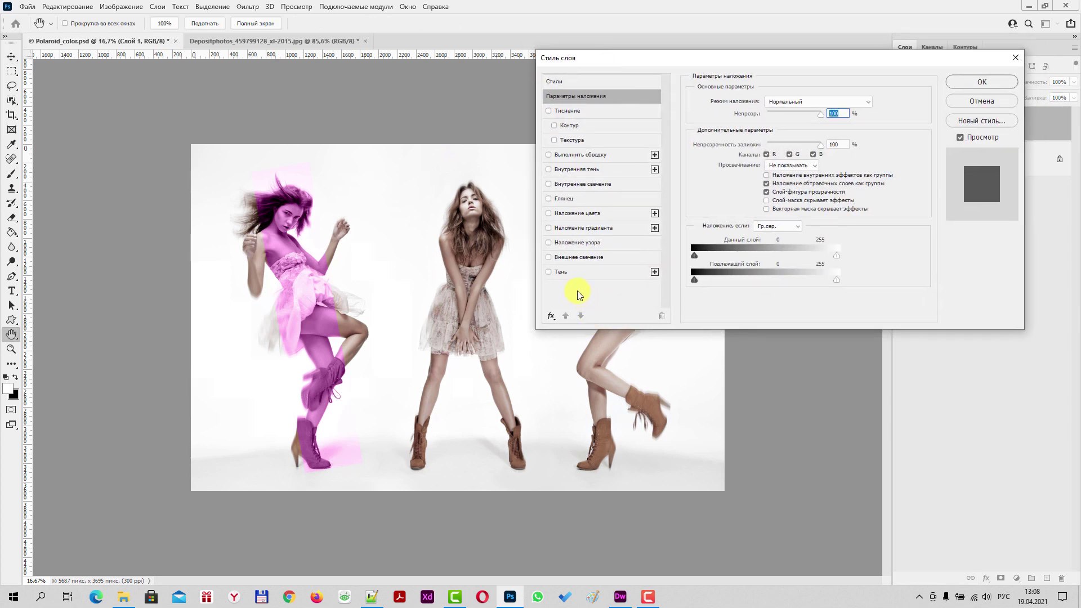
pyautogui.click(584, 273)
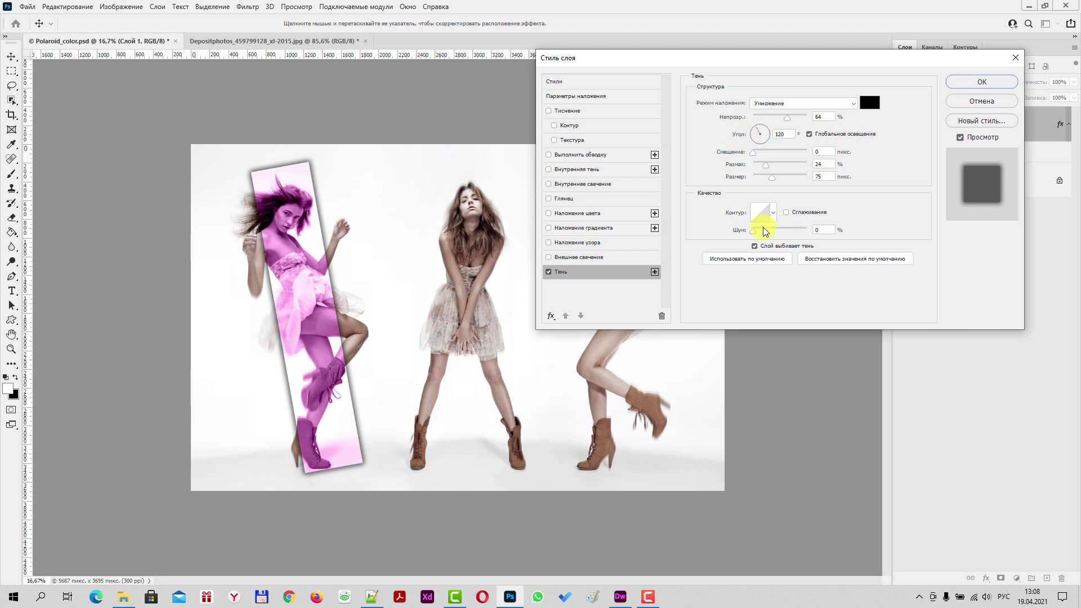
pyautogui.click(854, 260)
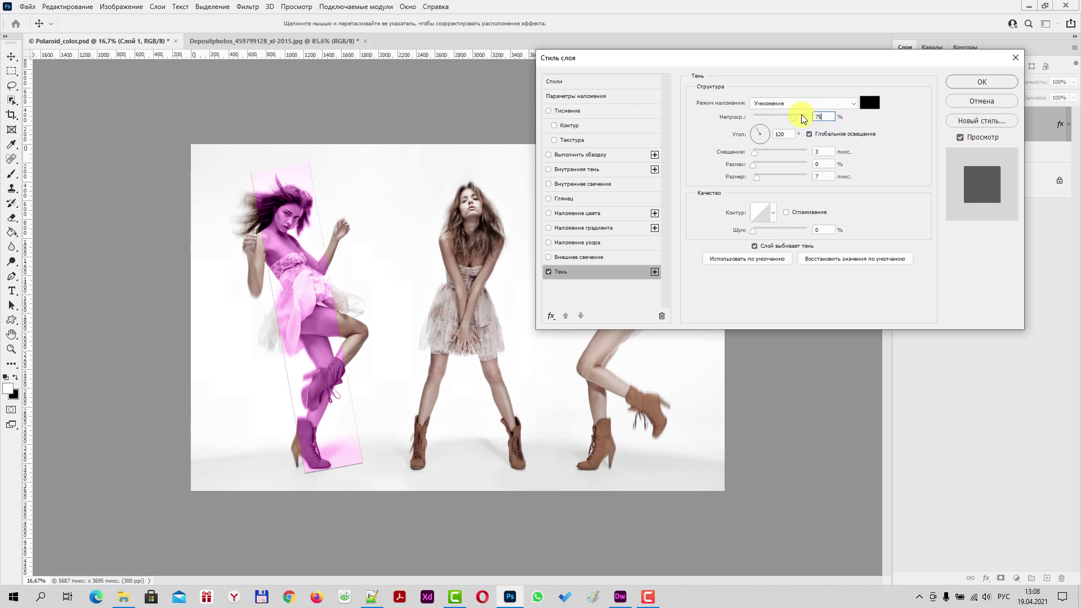
# Step: Tune the shadow to distance 27, opacity 75%, size 40 px, and apply it
pyautogui.click(790, 135)
pyautogui.moveTo(755, 159)
pyautogui.mouseDown()
pyautogui.moveTo(764, 179)
pyautogui.moveTo(765, 157)
pyautogui.mouseUp()
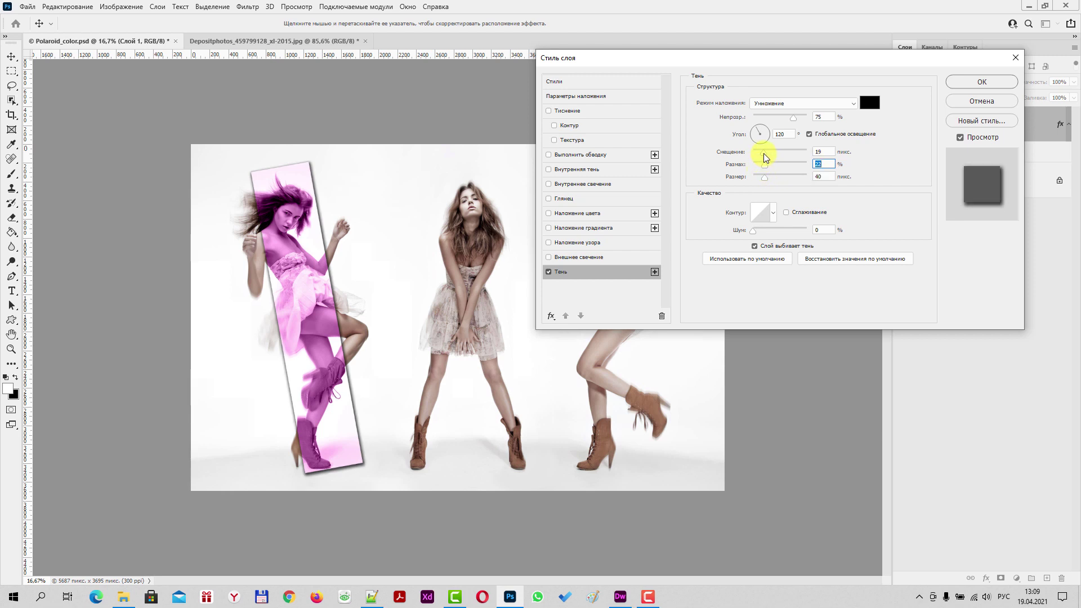
pyautogui.click(765, 157)
pyautogui.moveTo(764, 160); pyautogui.dragTo(744, 164)
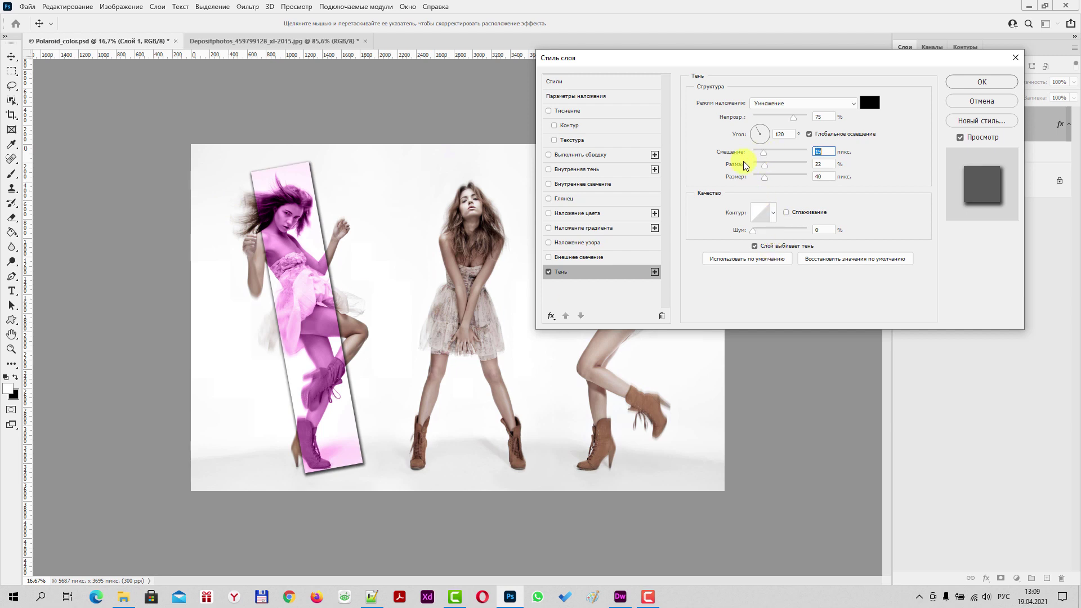
pyautogui.click(968, 82)
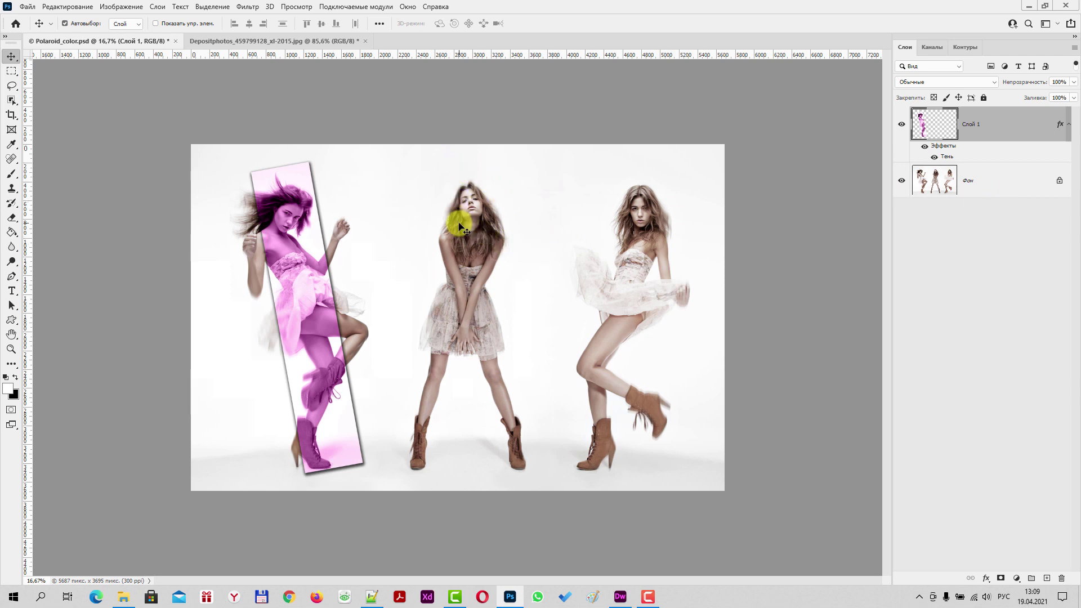
# Step: Select a tall strip around the middle model on the background and copy it to Слой 2
pyautogui.click(980, 183)
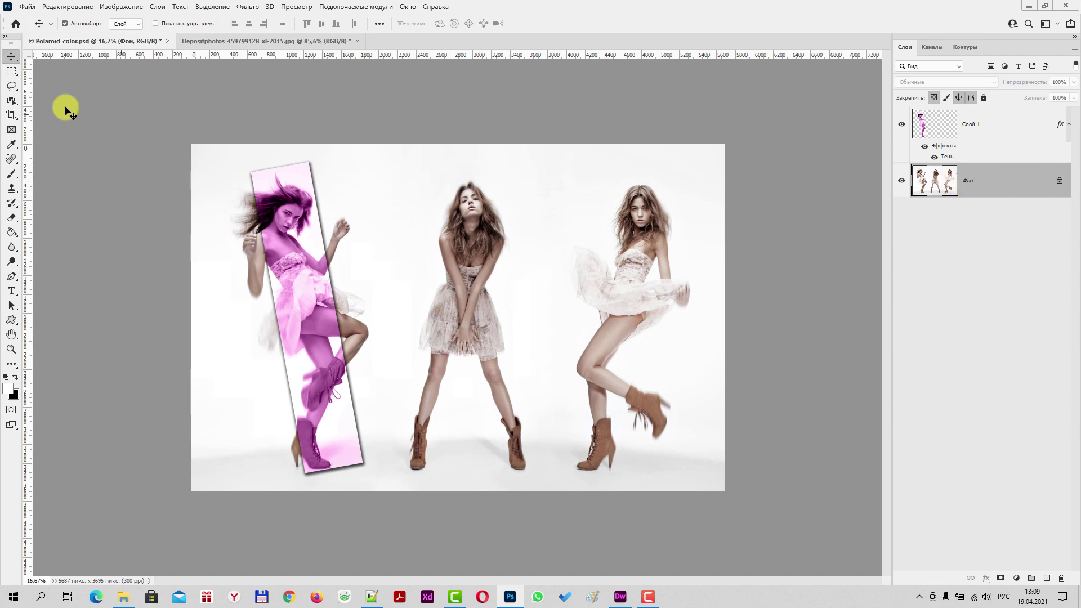
pyautogui.click(12, 72)
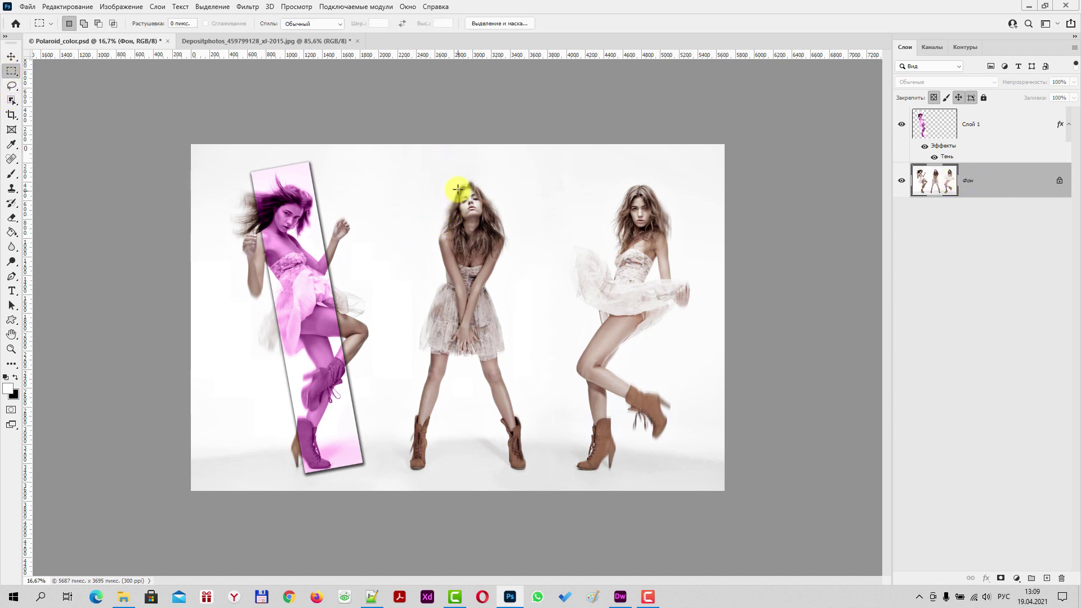
pyautogui.moveTo(451, 169)
pyautogui.mouseDown()
pyautogui.moveTo(491, 470)
pyautogui.moveTo(502, 476)
pyautogui.mouseUp()
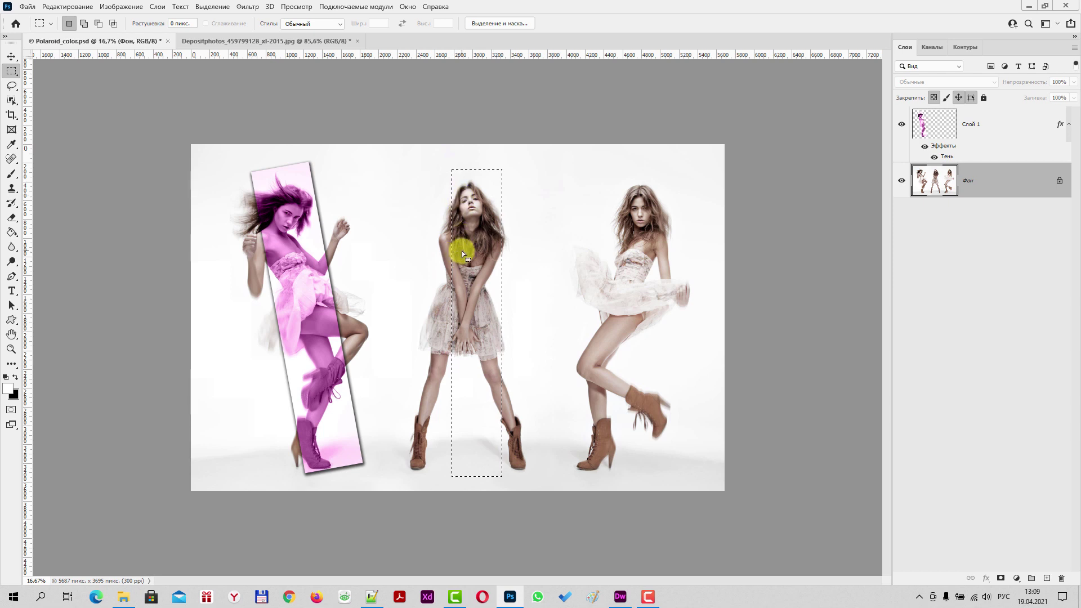
pyautogui.click(72, 26)
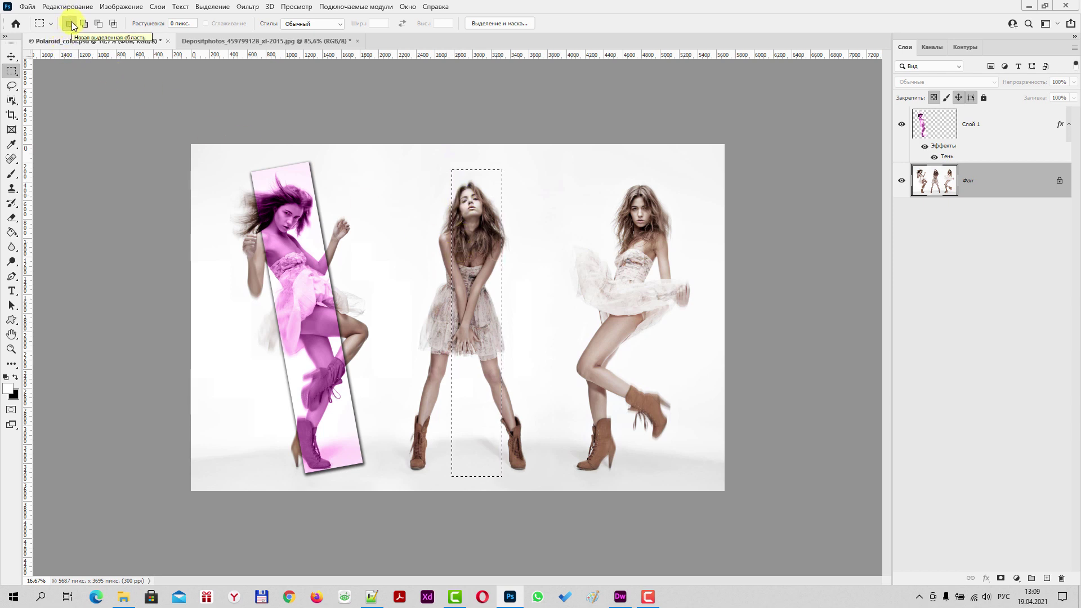
pyautogui.moveTo(469, 214); pyautogui.dragTo(463, 208)
pyautogui.click(954, 179)
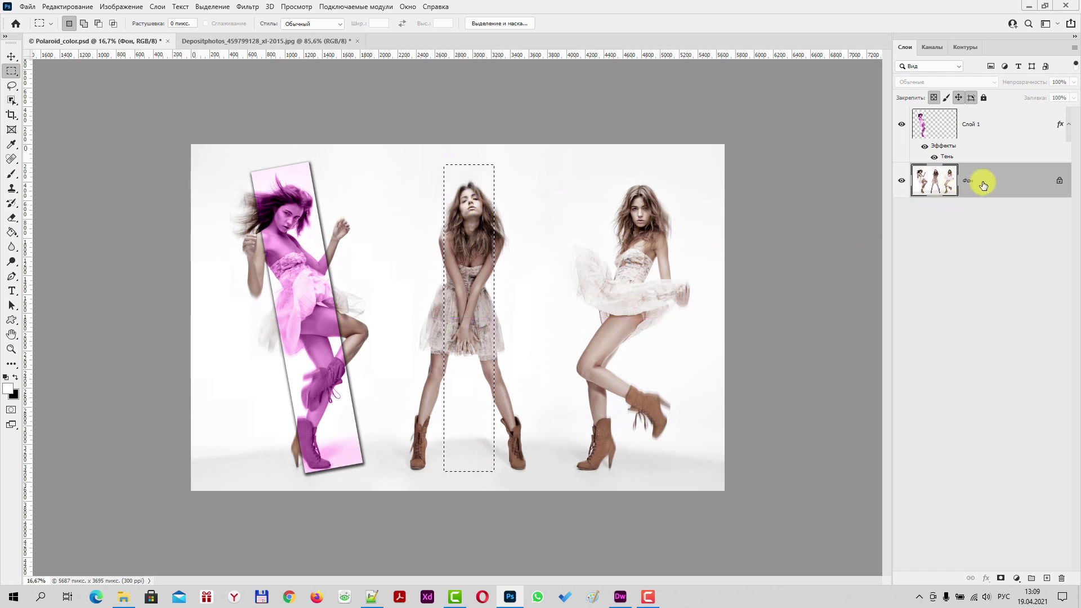
pyautogui.hotkey('ctrl', 'j')
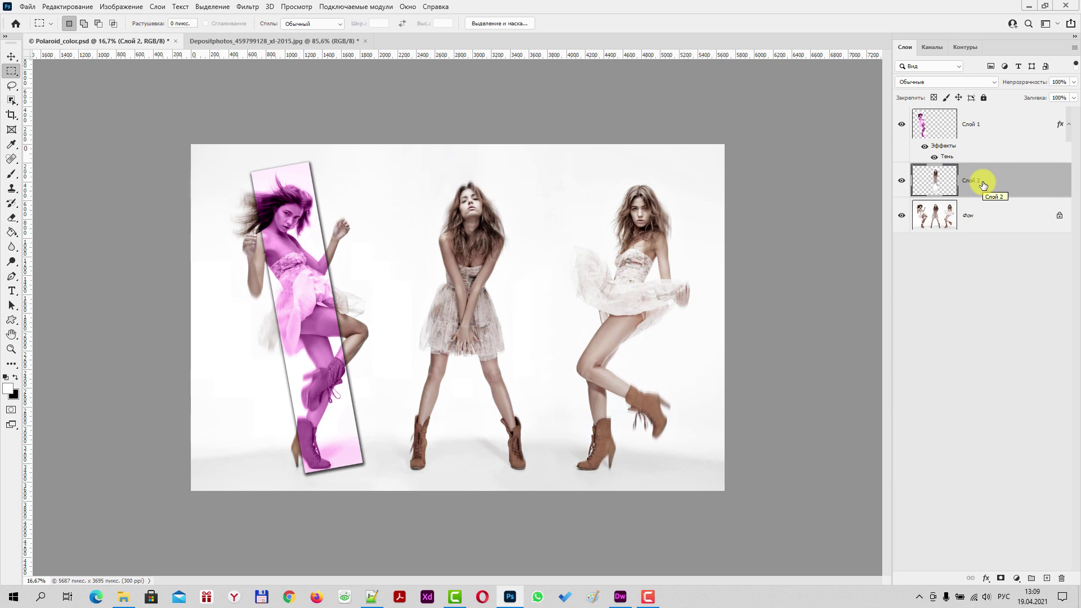
# Step: Apply a Black & White adjustment to Слой 2 and enable Tint
pyautogui.click(135, 9)
pyautogui.moveTo(186, 35)
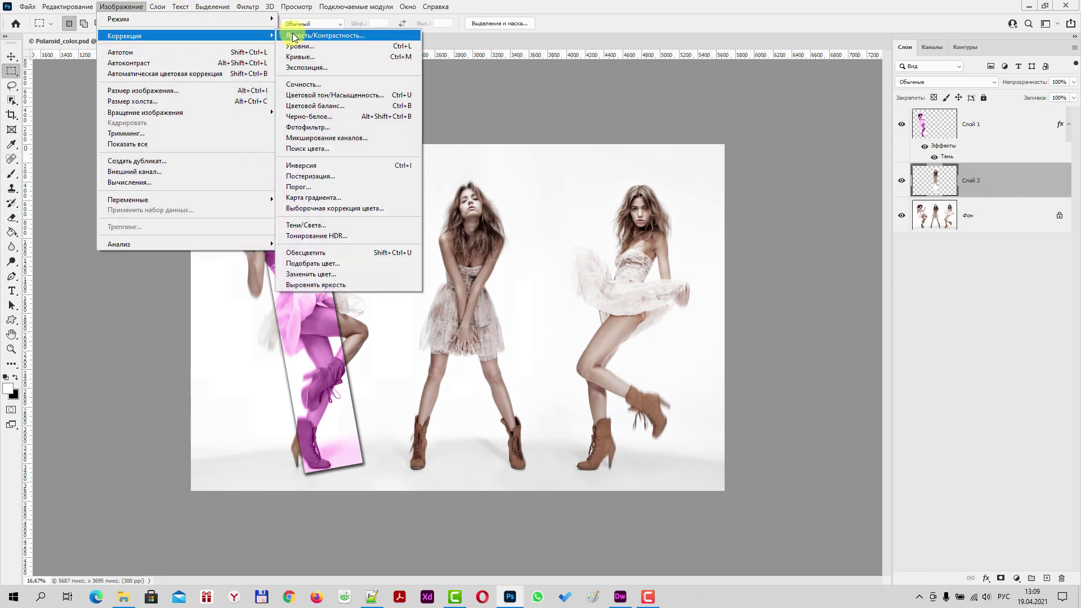
pyautogui.click(309, 116)
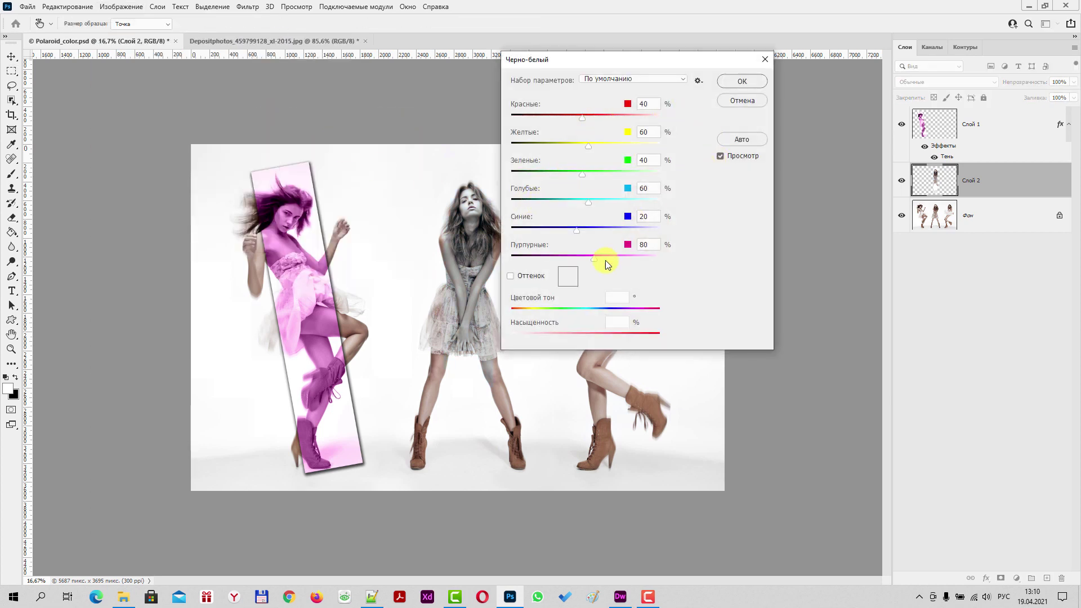
pyautogui.click(510, 276)
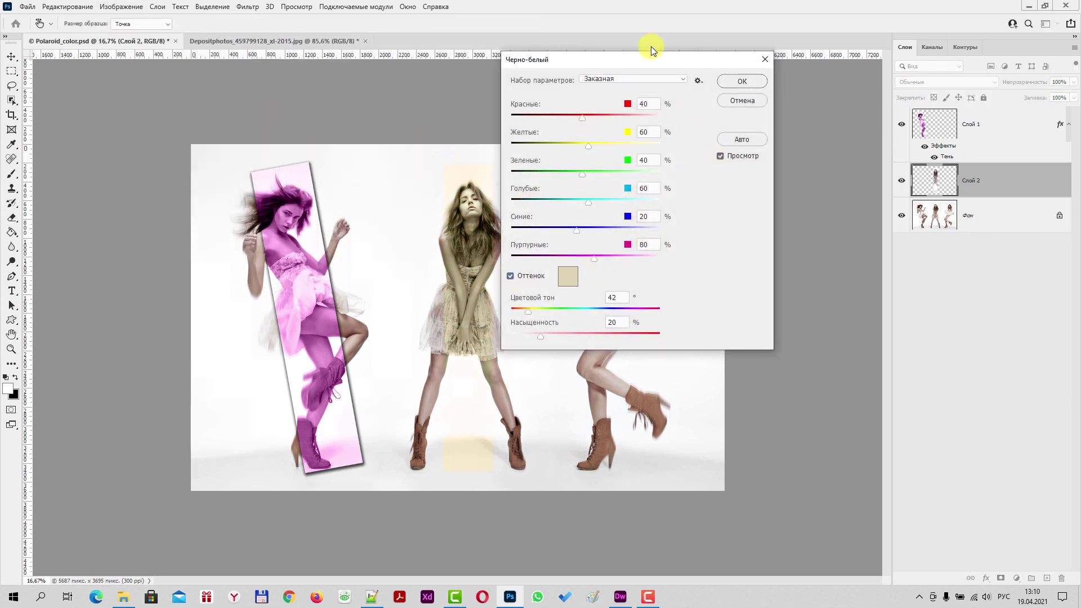
pyautogui.moveTo(624, 60); pyautogui.dragTo(730, 42)
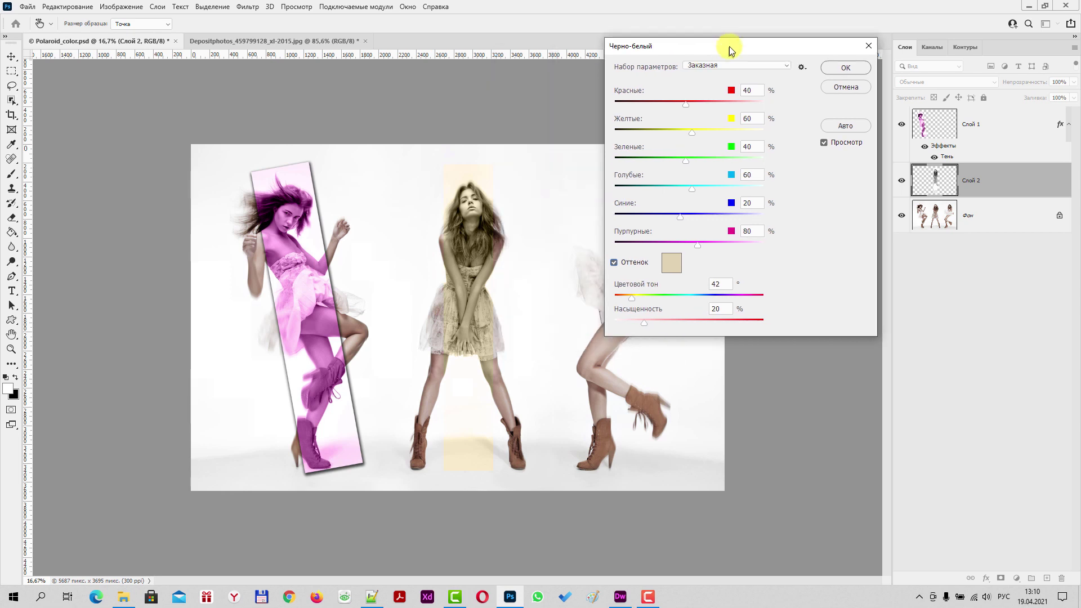
# Step: Set the tint colour to blue, hue 216 and saturation 50, and apply it
pyautogui.click(673, 259)
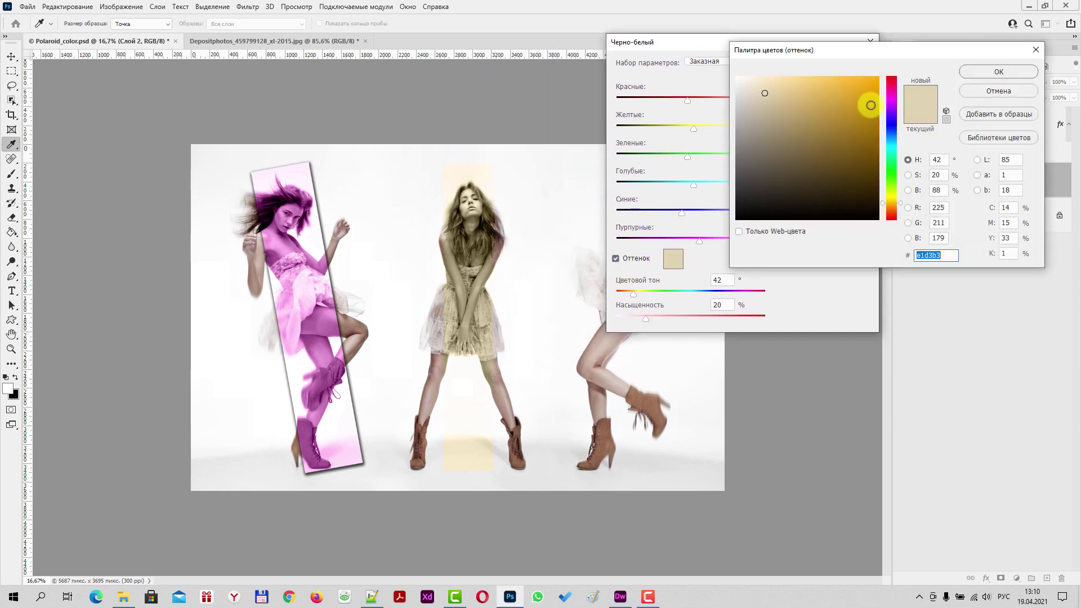
pyautogui.click(814, 112)
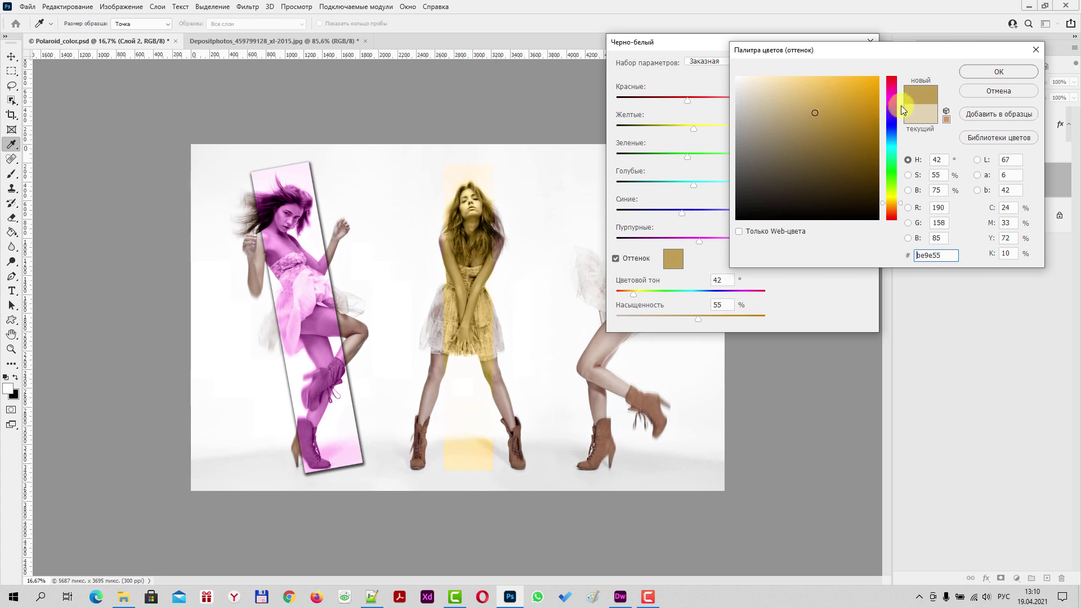
pyautogui.moveTo(892, 107); pyautogui.dragTo(896, 138)
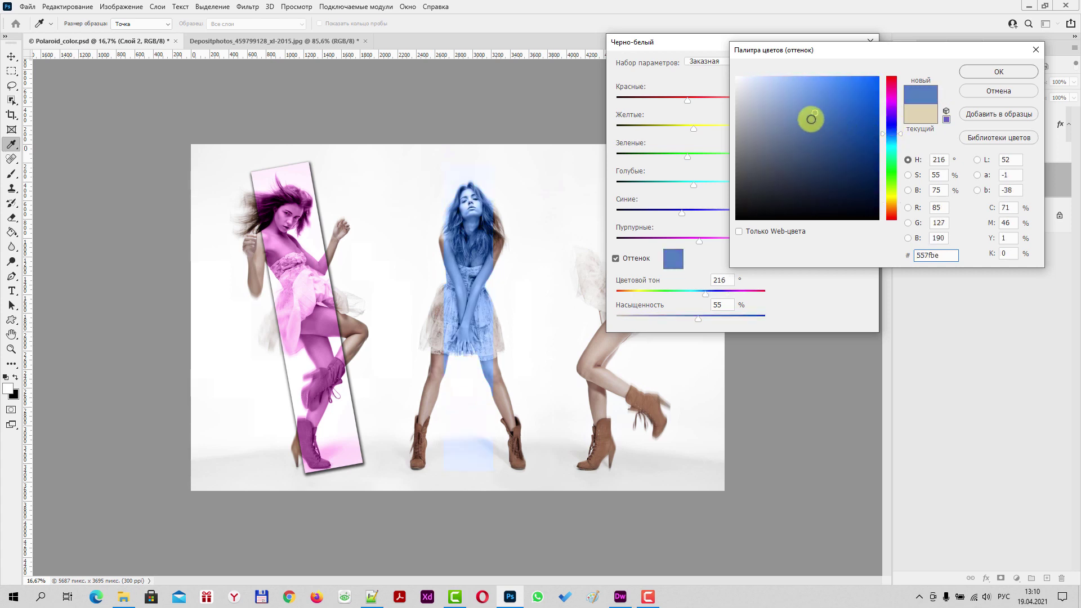
pyautogui.click(816, 117)
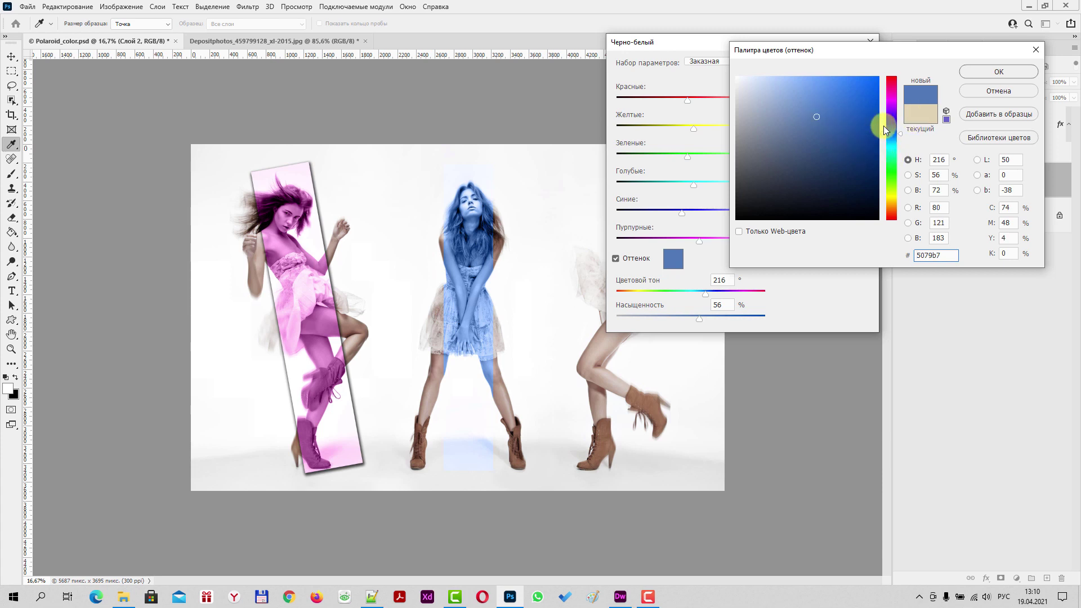
pyautogui.click(811, 124)
pyautogui.moveTo(811, 124); pyautogui.dragTo(807, 128)
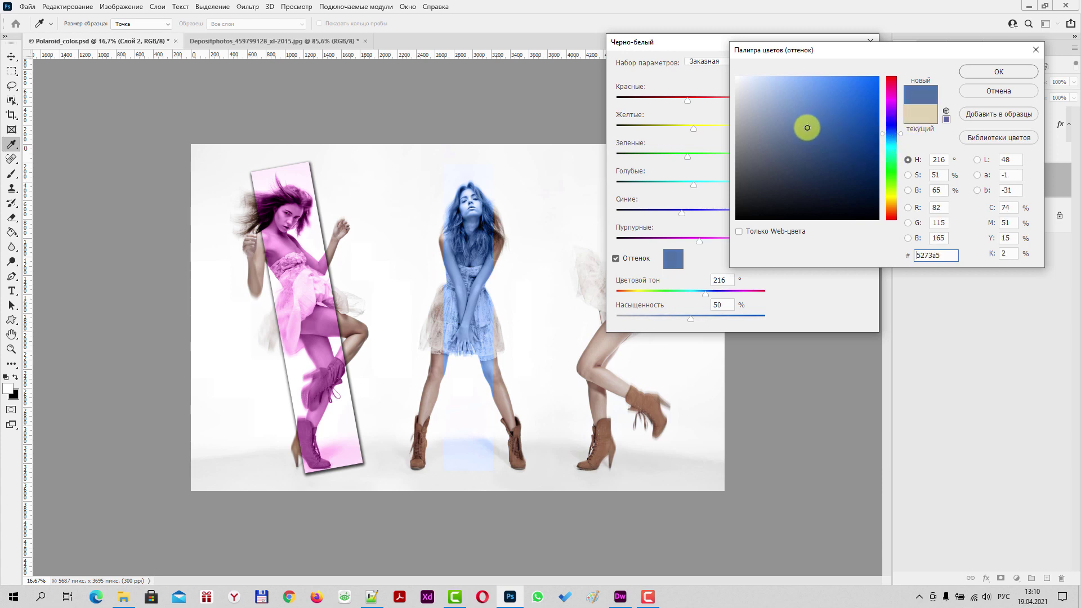
pyautogui.click(994, 73)
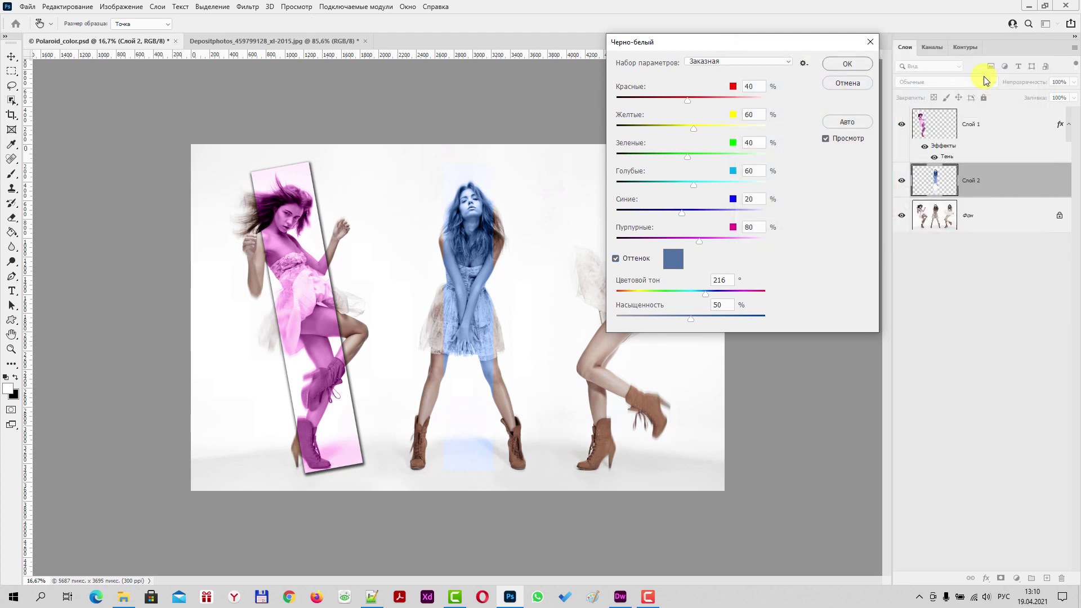
pyautogui.click(847, 64)
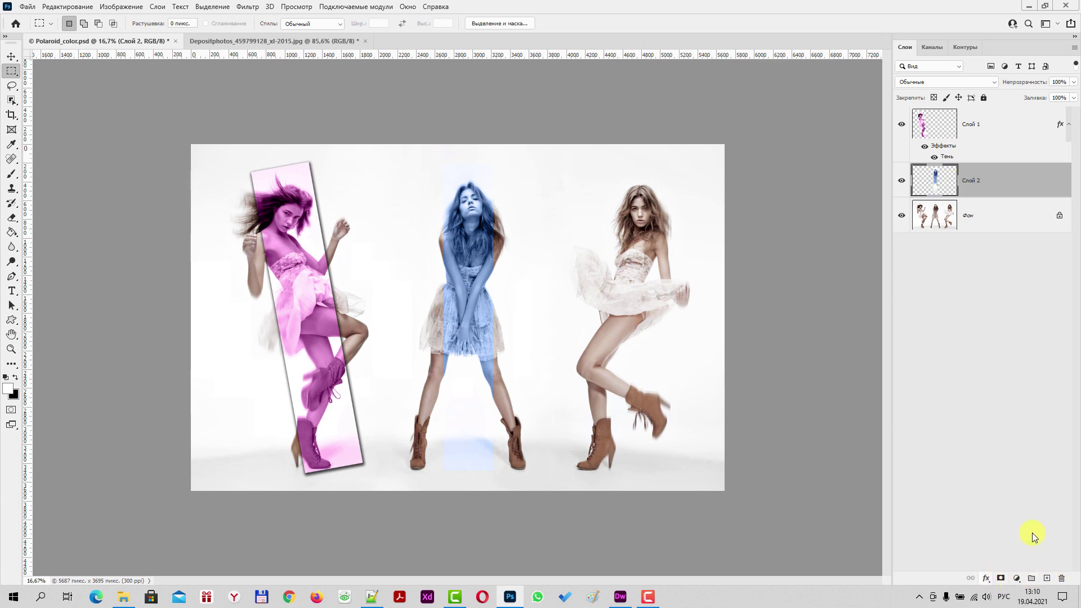
# Step: Copy Слой 1's drop shadow style onto Слой 2, then select the Фон layer
pyautogui.click(983, 123)
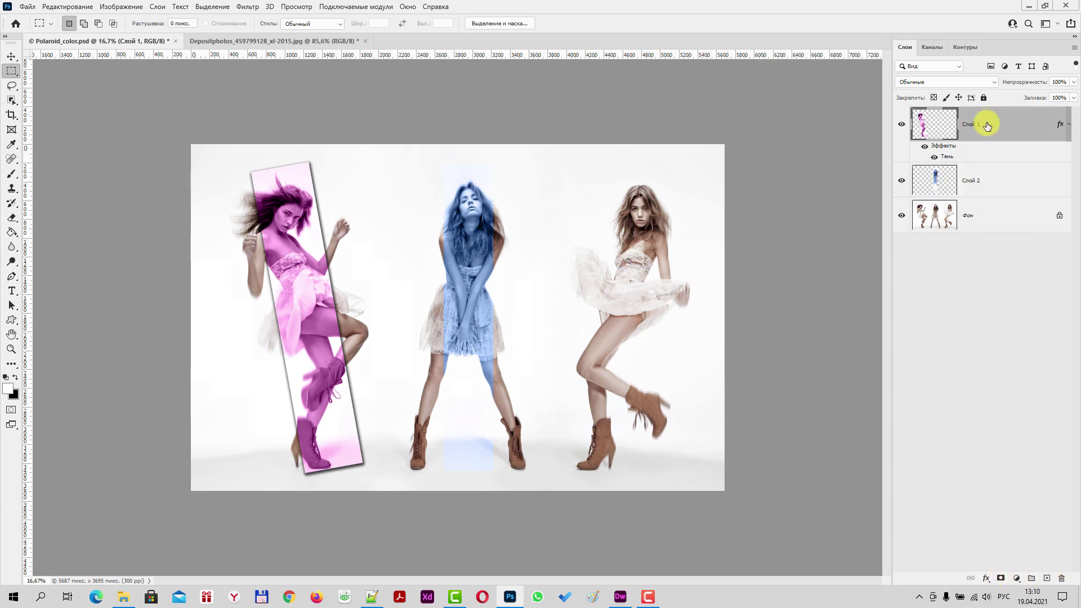
pyautogui.rightClick(986, 126)
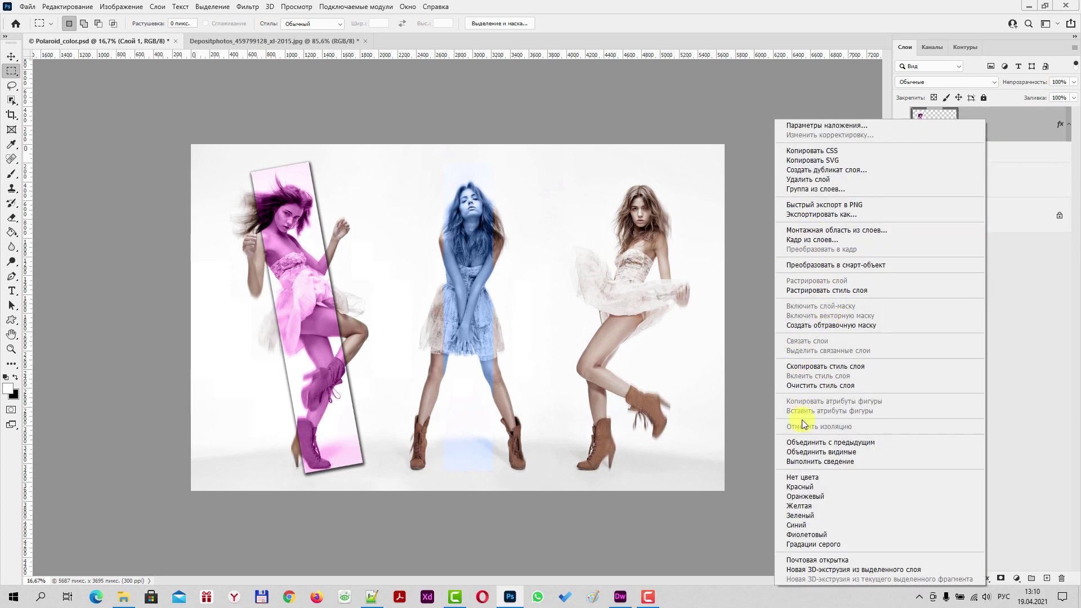
pyautogui.click(834, 366)
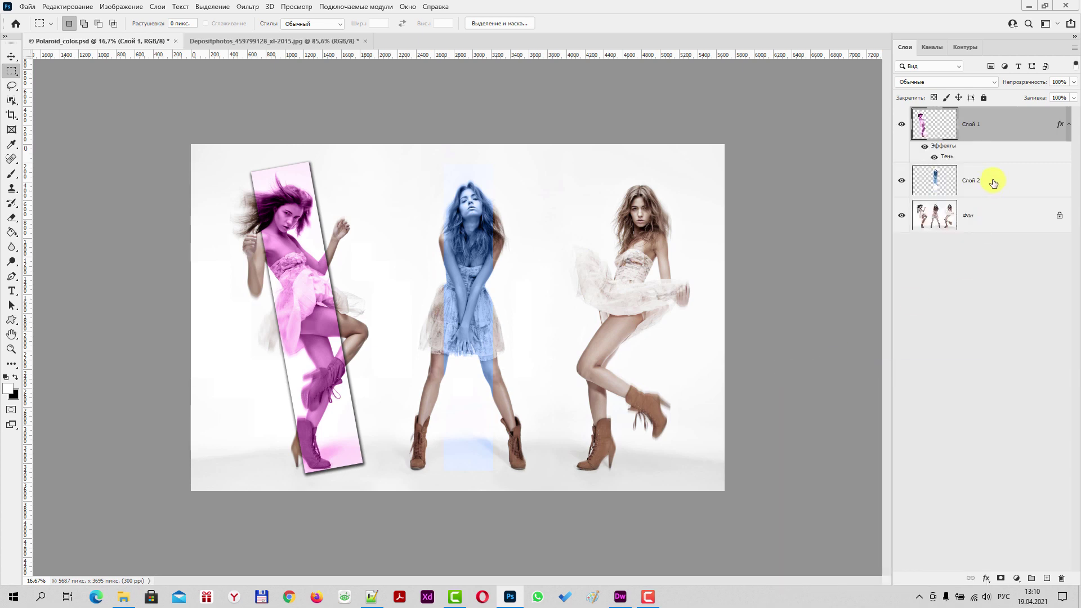
pyautogui.click(993, 183)
pyautogui.rightClick(1007, 183)
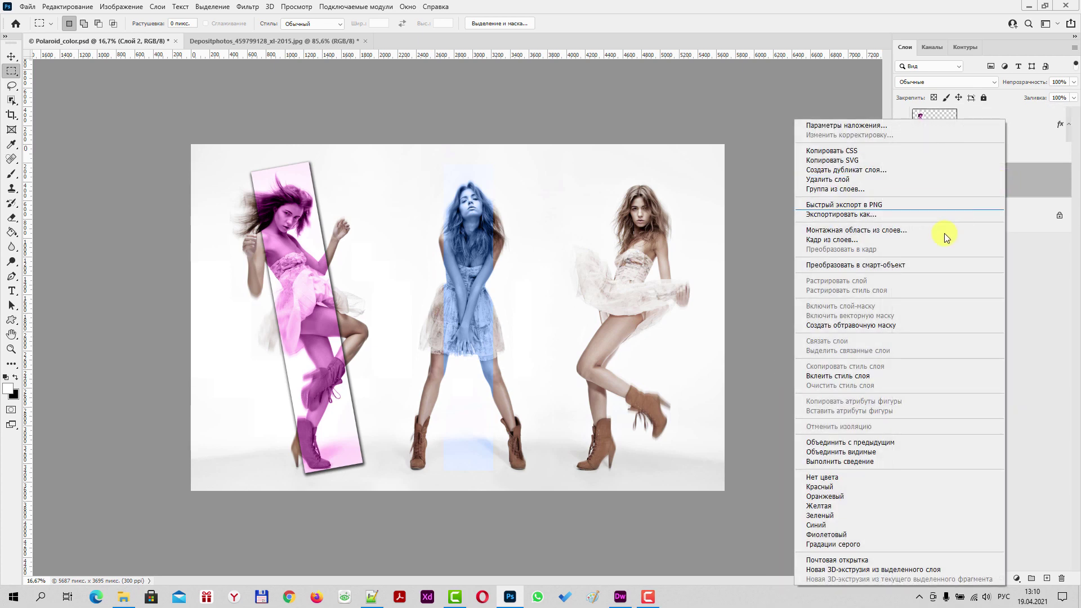
pyautogui.click(852, 375)
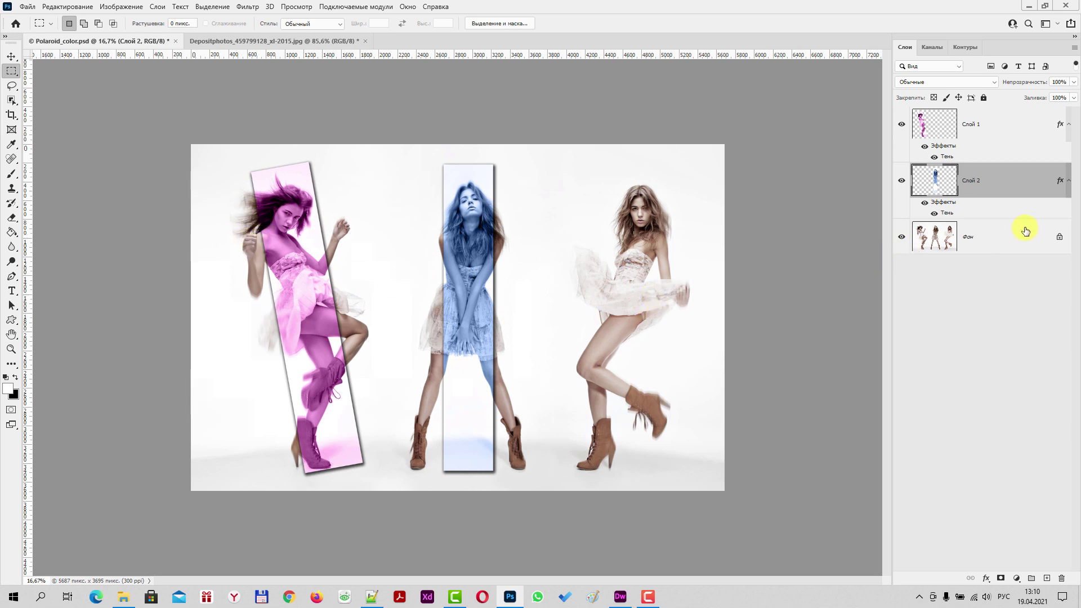
pyautogui.click(971, 236)
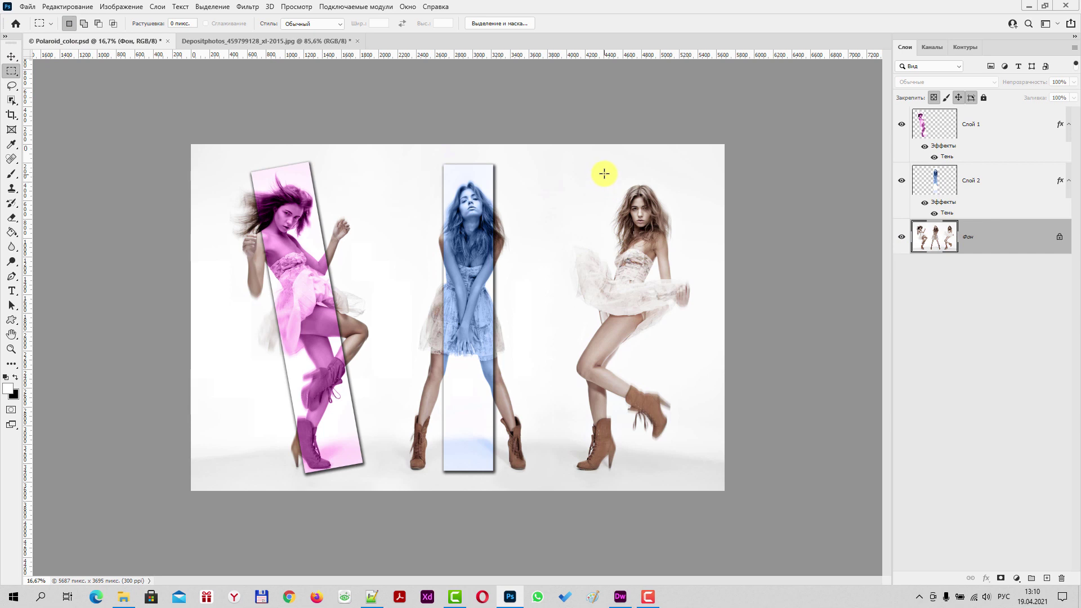
# Step: Select a tall strip around the right model, rotated about 7° and scaled to 102.9%
pyautogui.moveTo(603, 170); pyautogui.dragTo(656, 474)
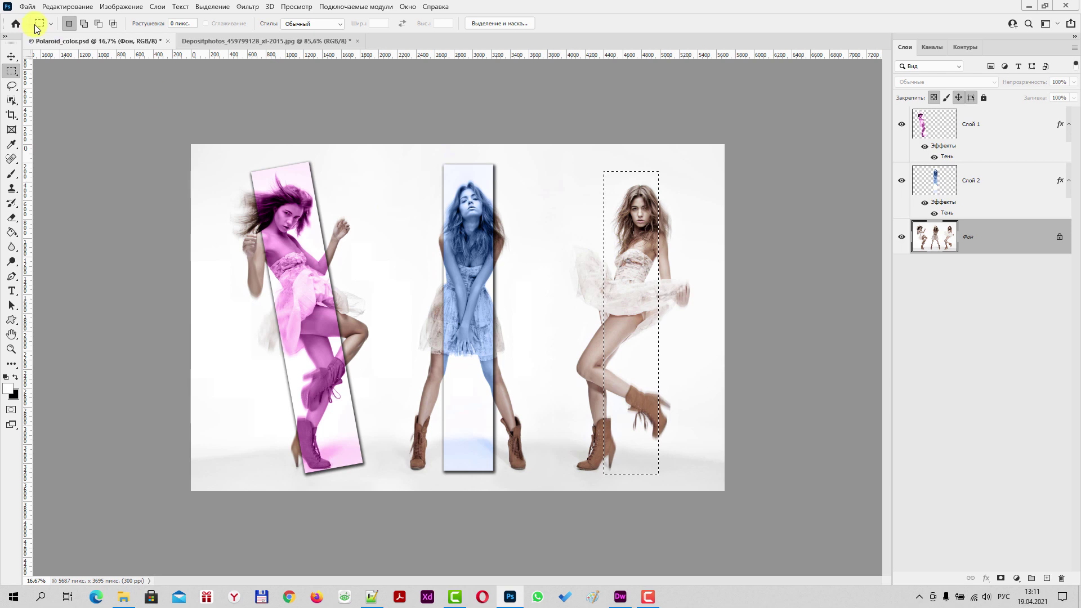
pyautogui.click(206, 8)
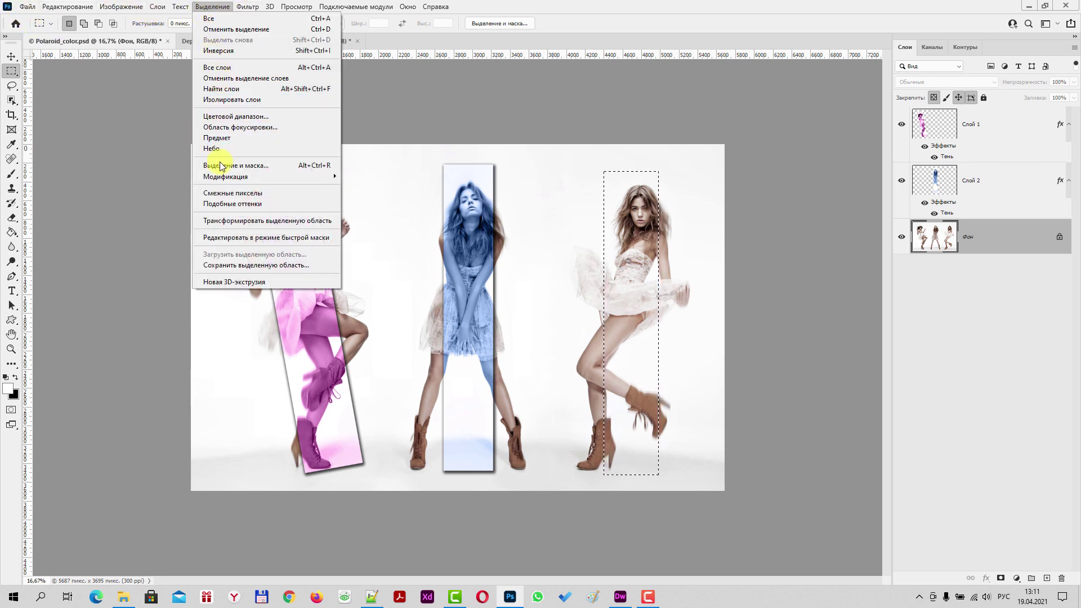
pyautogui.click(229, 221)
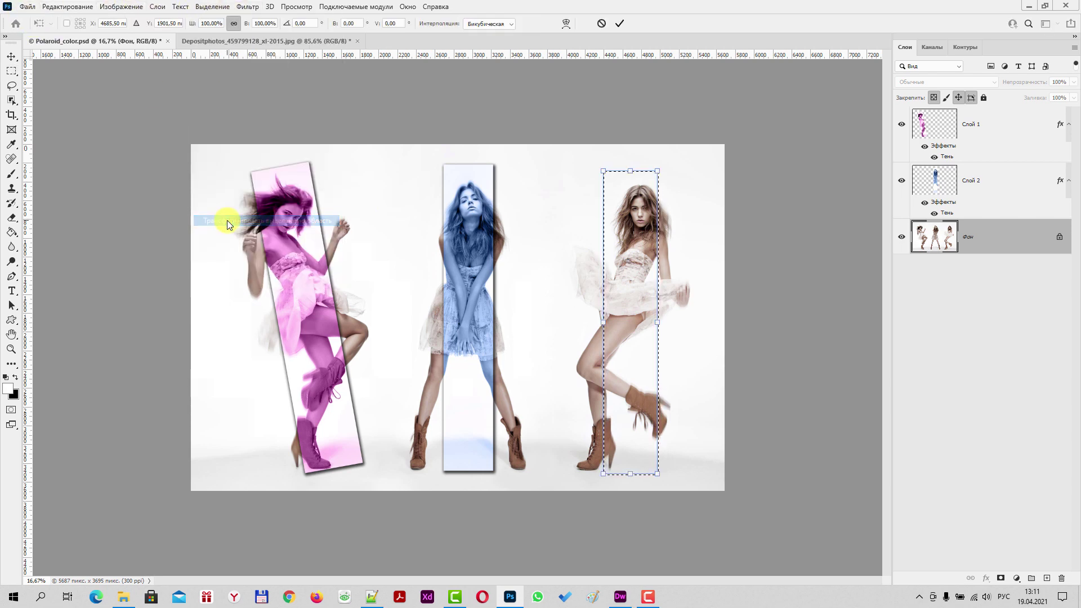
pyautogui.moveTo(552, 169); pyautogui.dragTo(567, 150)
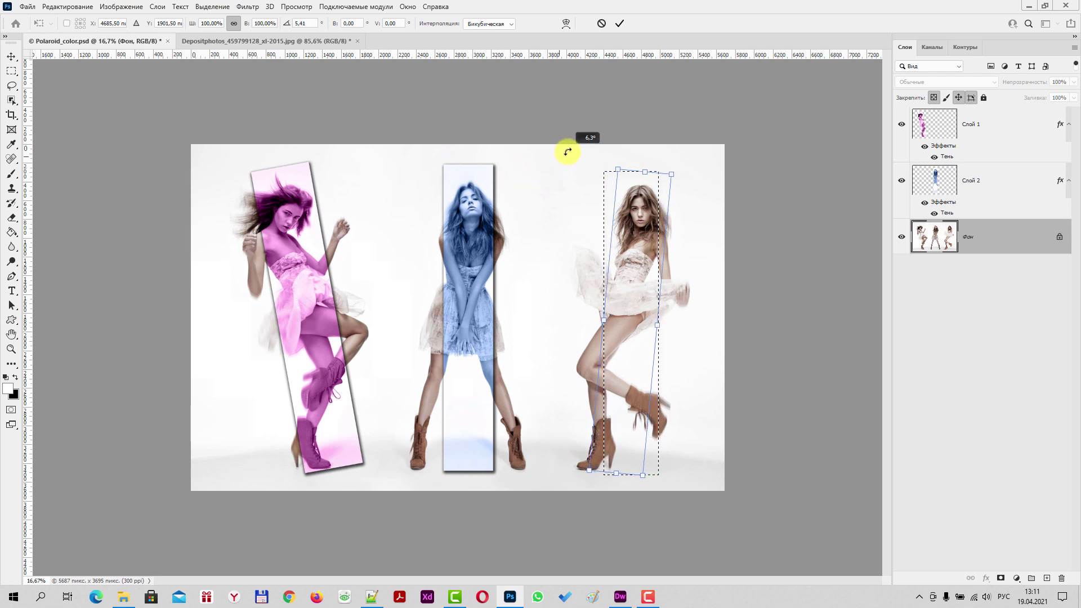
pyautogui.moveTo(629, 238); pyautogui.dragTo(643, 246)
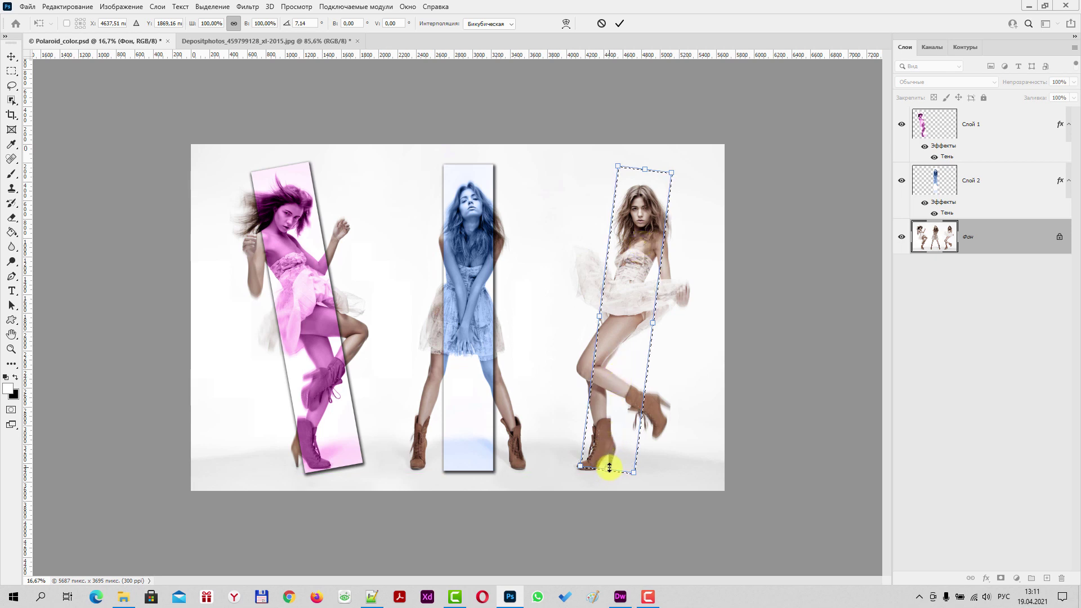
pyautogui.moveTo(608, 468); pyautogui.dragTo(605, 476)
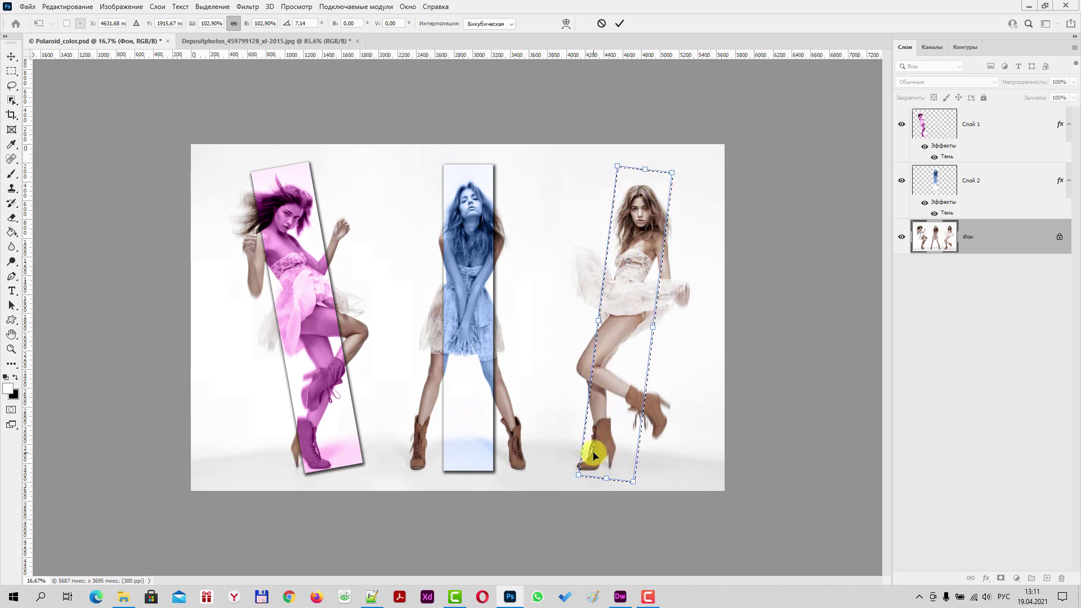
pyautogui.click(619, 25)
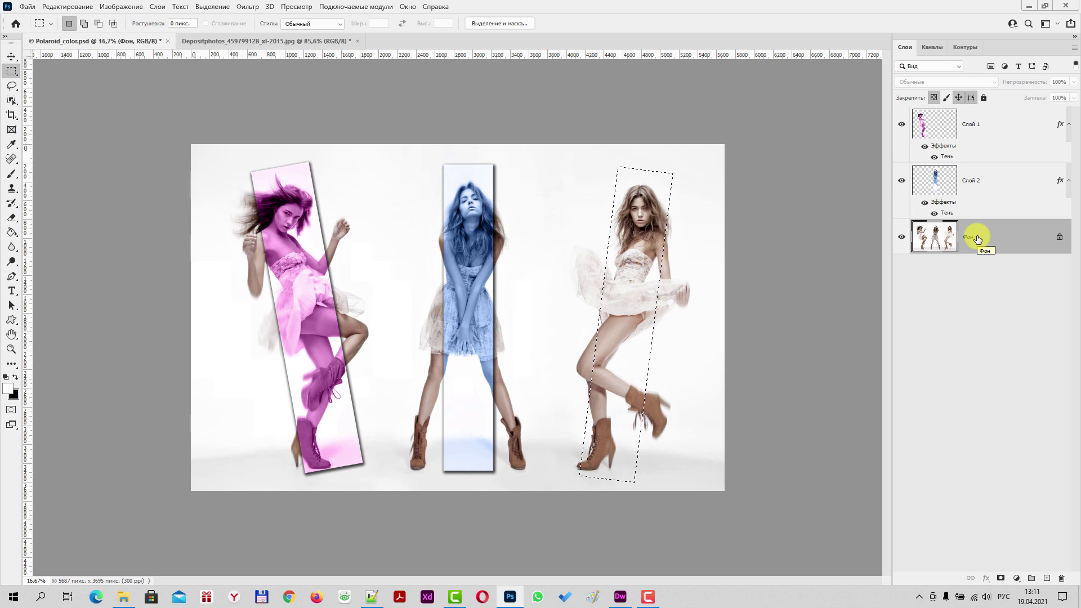
# Step: Copy the strip onto a new layer, Слой 3, and start a Black & White adjustment with Tint on
pyautogui.hotkey('ctrl', 'j')
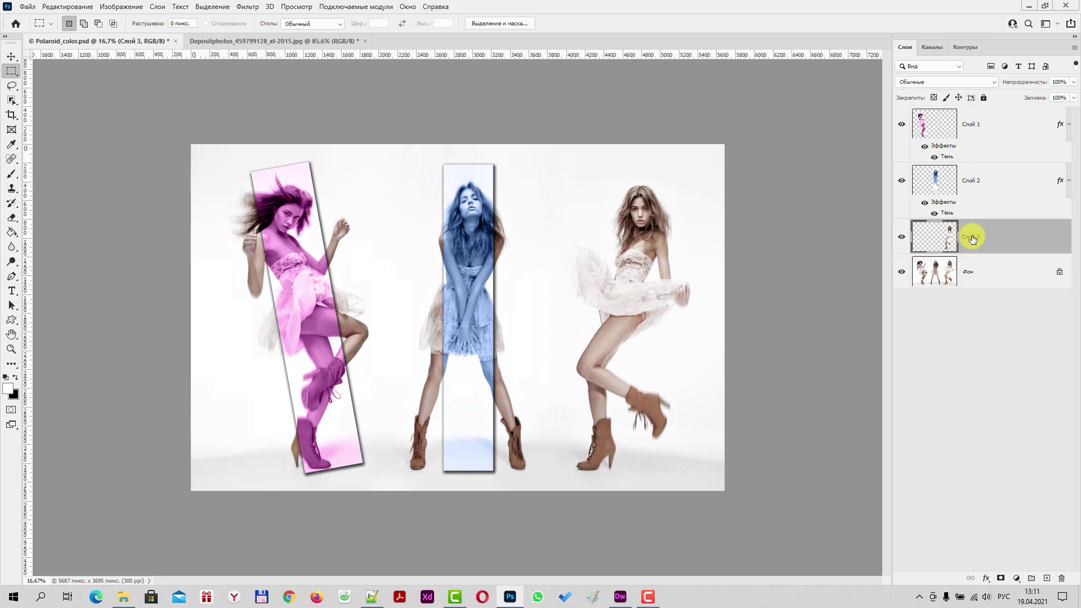
pyautogui.click(120, 7)
pyautogui.moveTo(124, 36)
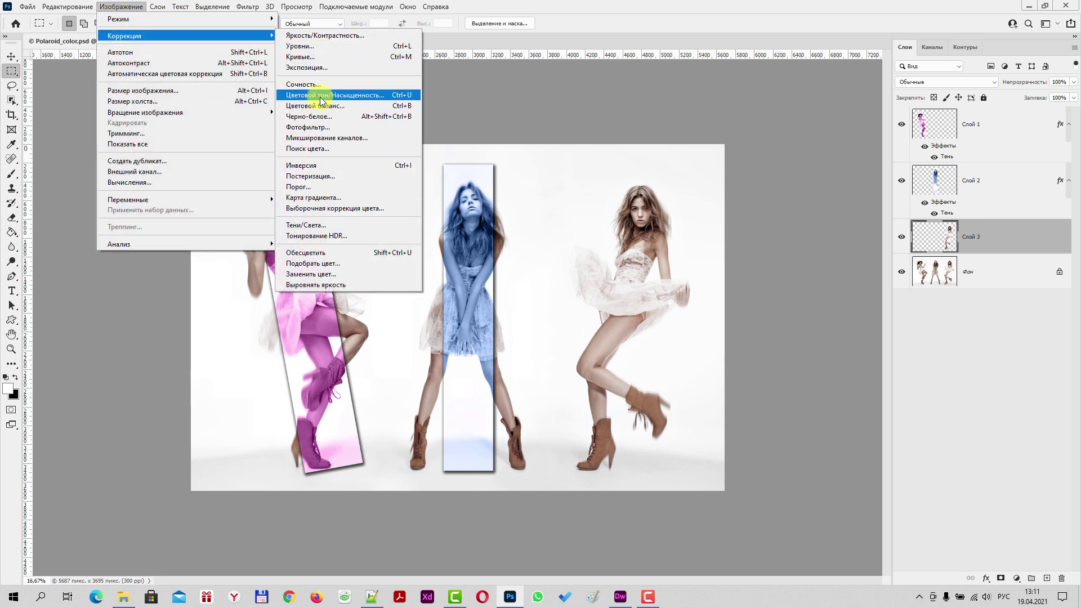
pyautogui.click(315, 116)
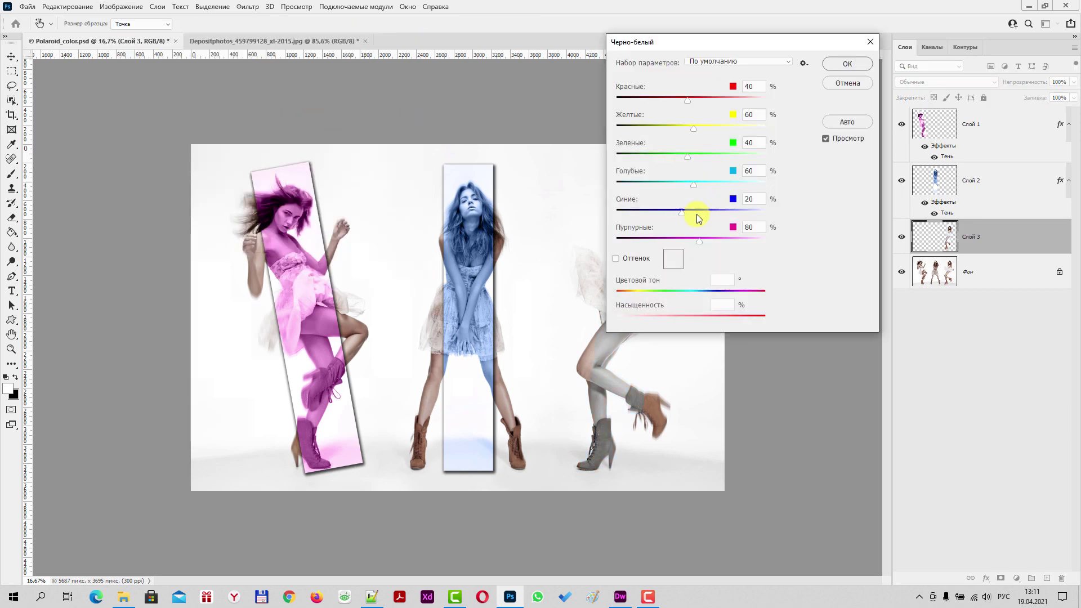
pyautogui.click(619, 259)
pyautogui.moveTo(717, 43); pyautogui.dragTo(848, 42)
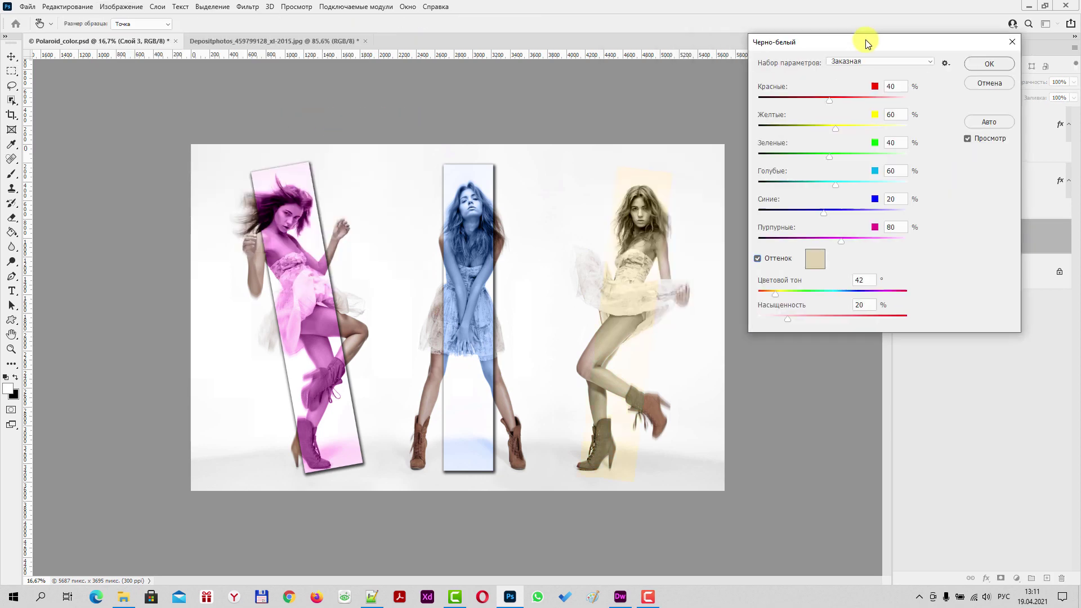
# Step: Set the tint to yellow (hue 44, saturation 62) and apply the Black & White
pyautogui.click(804, 258)
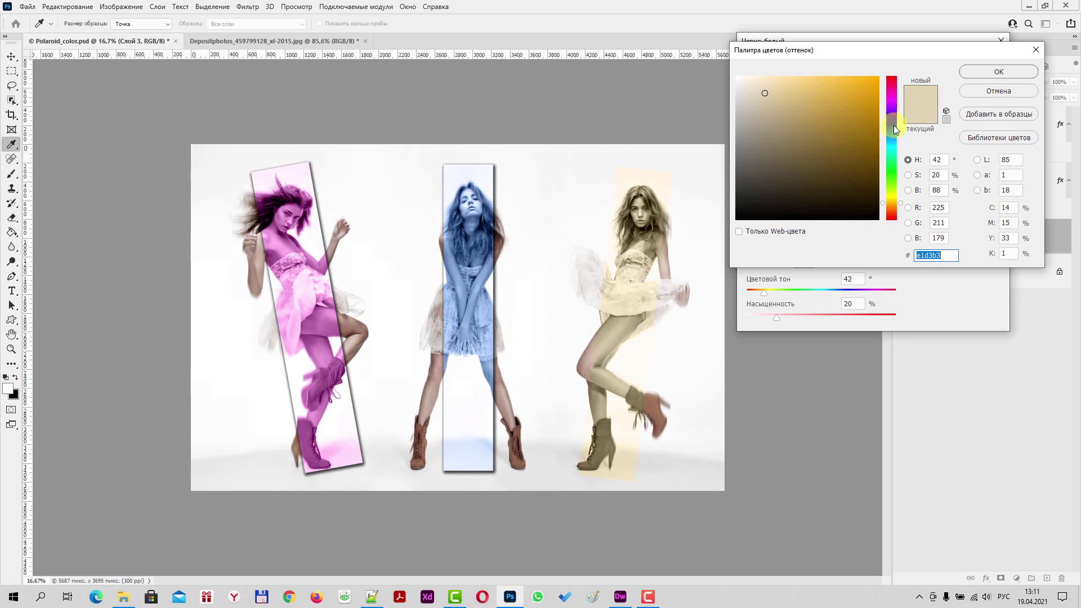
pyautogui.moveTo(894, 129); pyautogui.dragTo(893, 185)
pyautogui.click(858, 154)
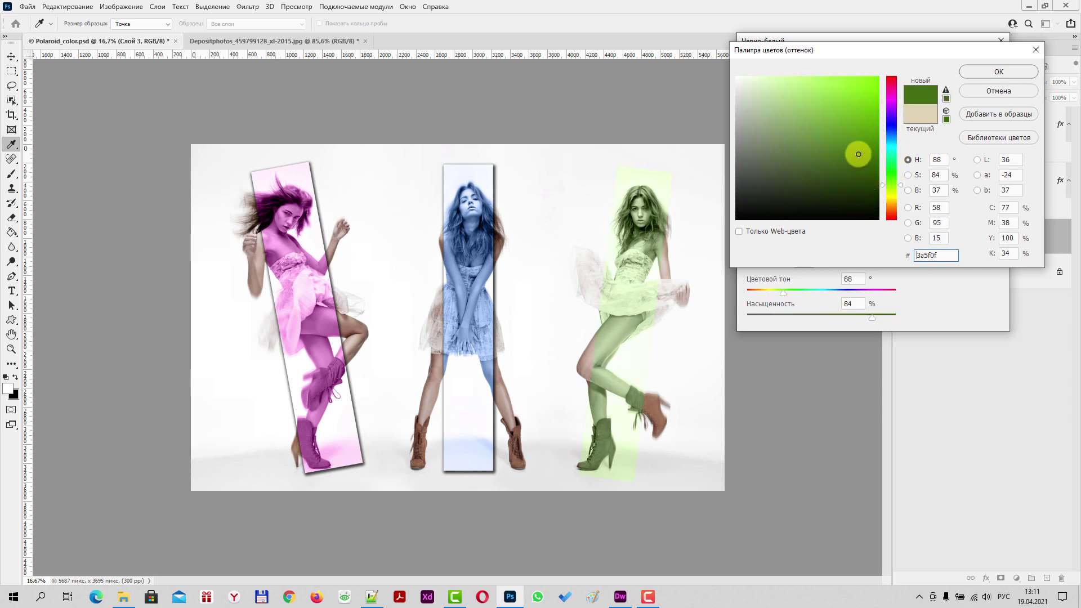
pyautogui.moveTo(857, 153); pyautogui.dragTo(818, 139)
pyautogui.moveTo(902, 183); pyautogui.dragTo(899, 206)
pyautogui.moveTo(819, 140); pyautogui.dragTo(823, 124)
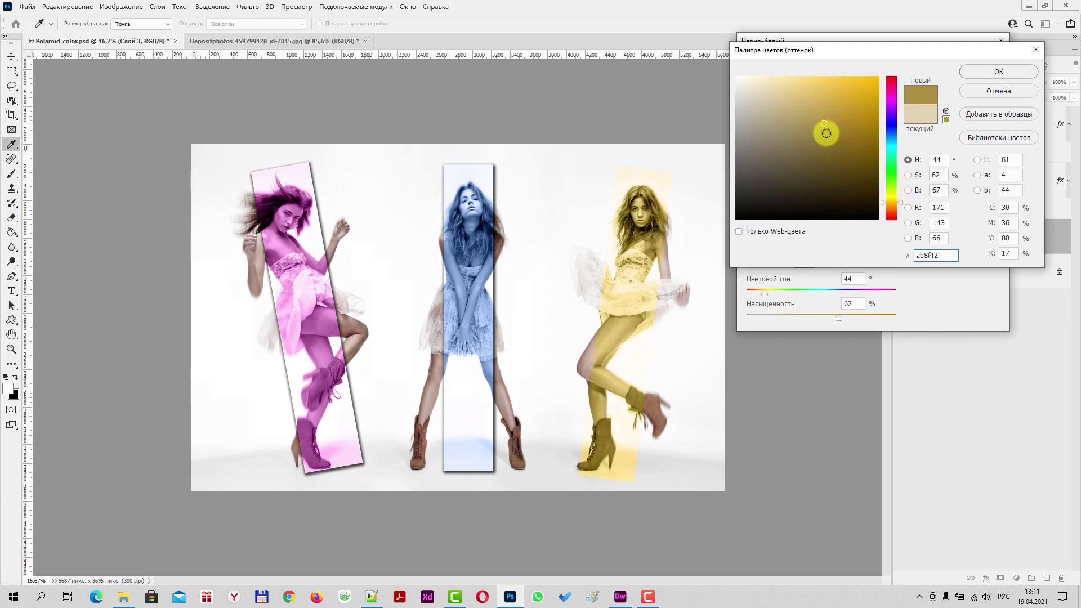
pyautogui.click(986, 74)
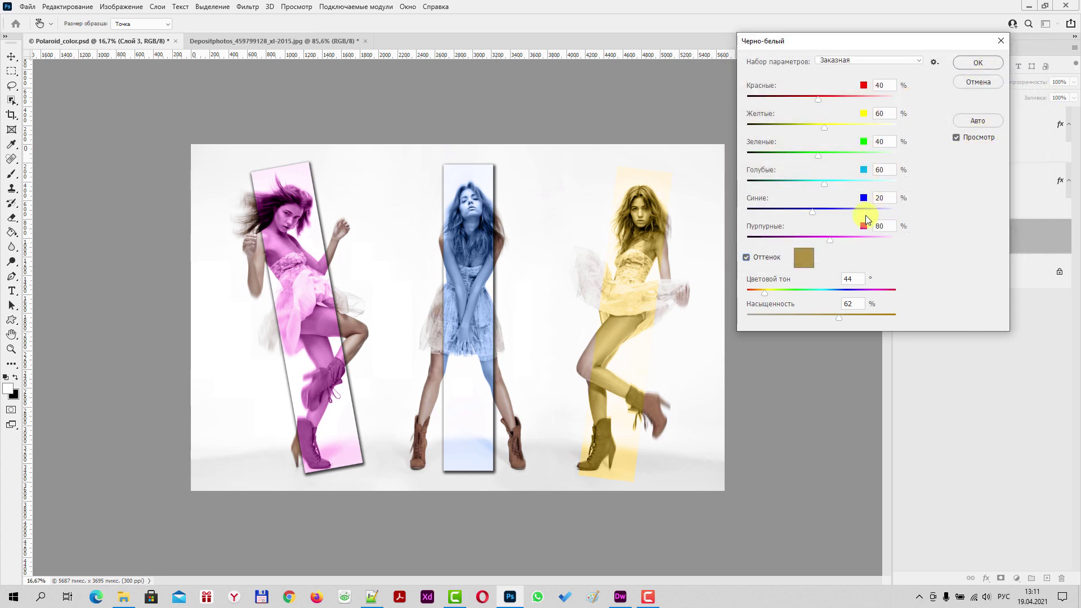
pyautogui.click(991, 64)
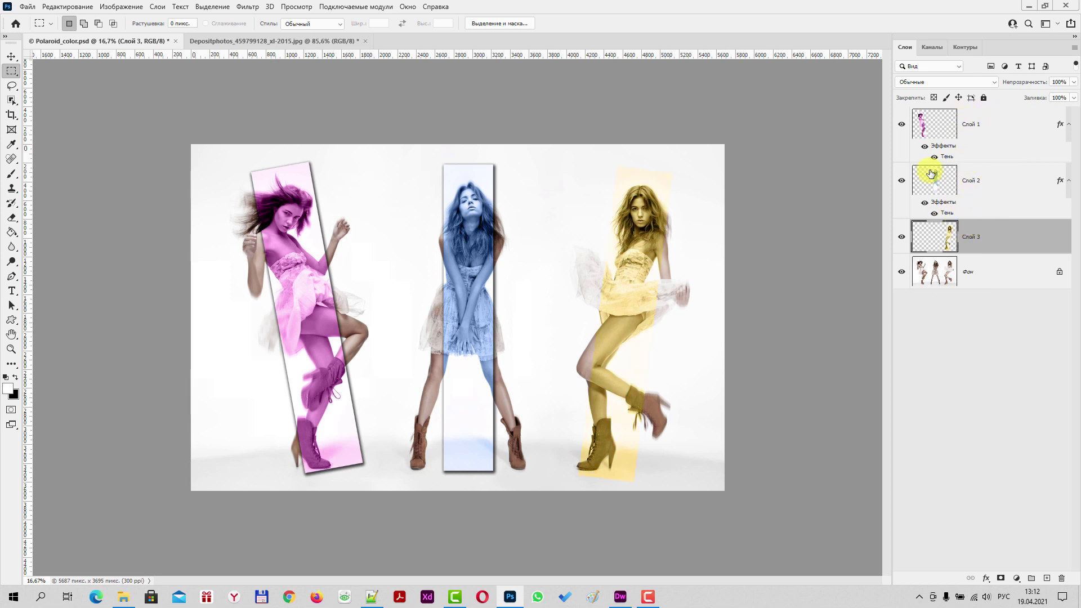
# Step: Paste the copied drop shadow style onto the yellow Слой 3 strip
pyautogui.rightClick(1006, 242)
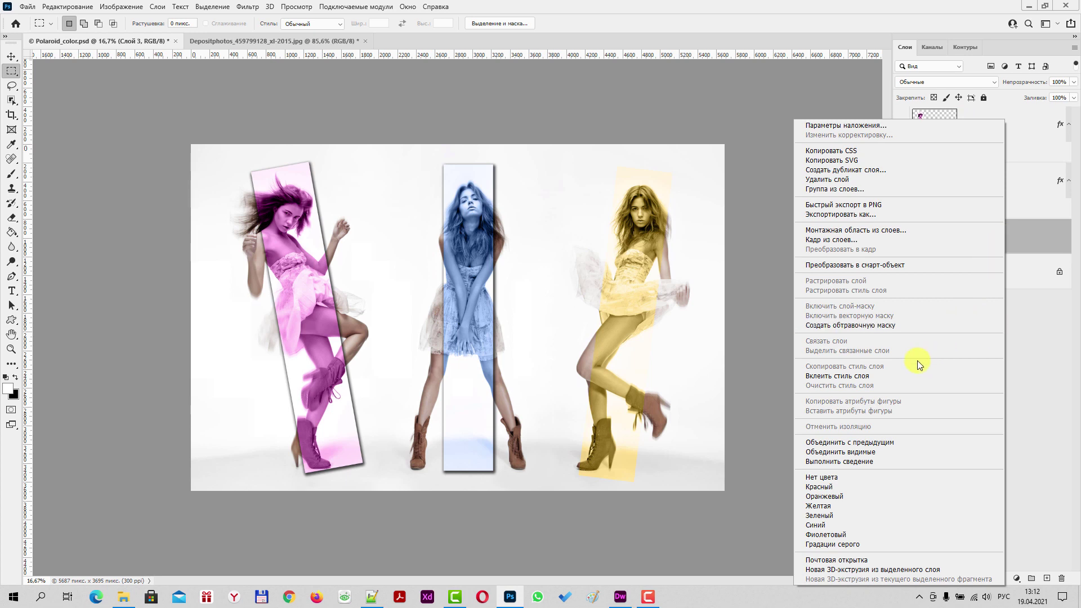
pyautogui.click(854, 378)
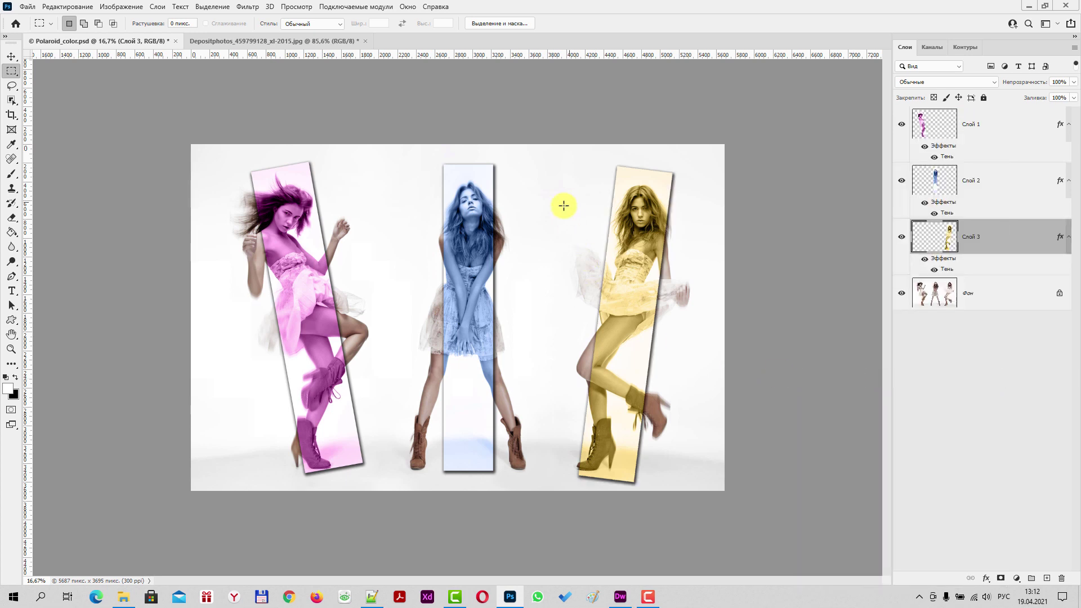